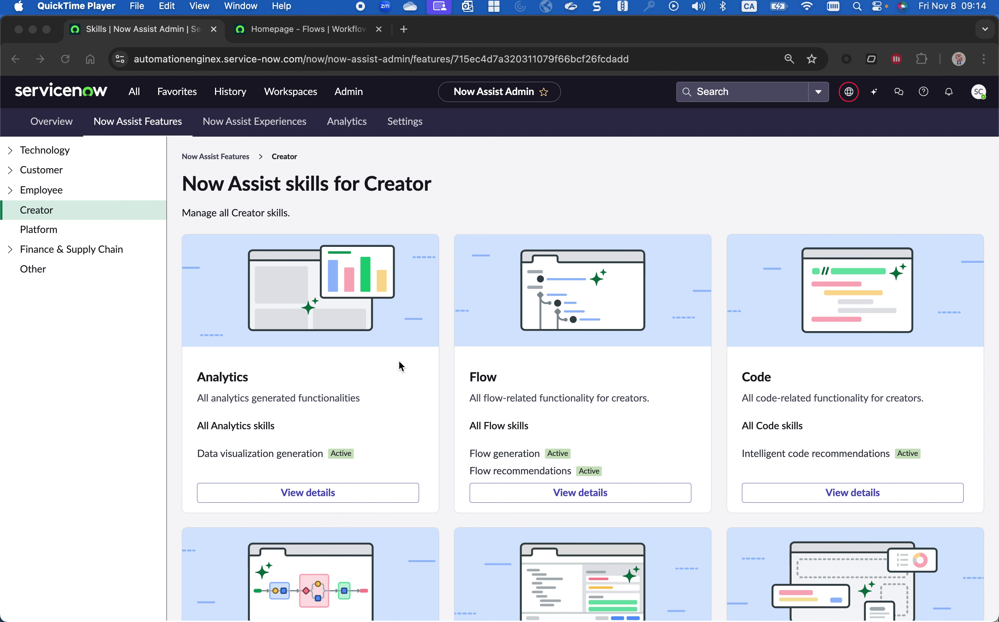
Scroll the Creator skills list to the Spoke card and open its details
scroll(464, 384, down, 4)
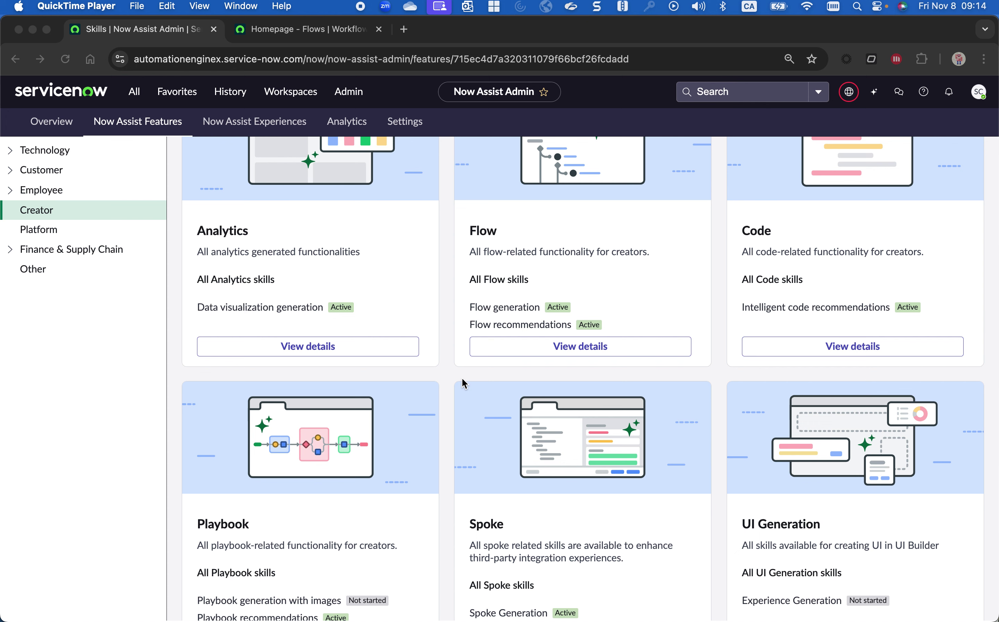
scroll(462, 384, up, 4)
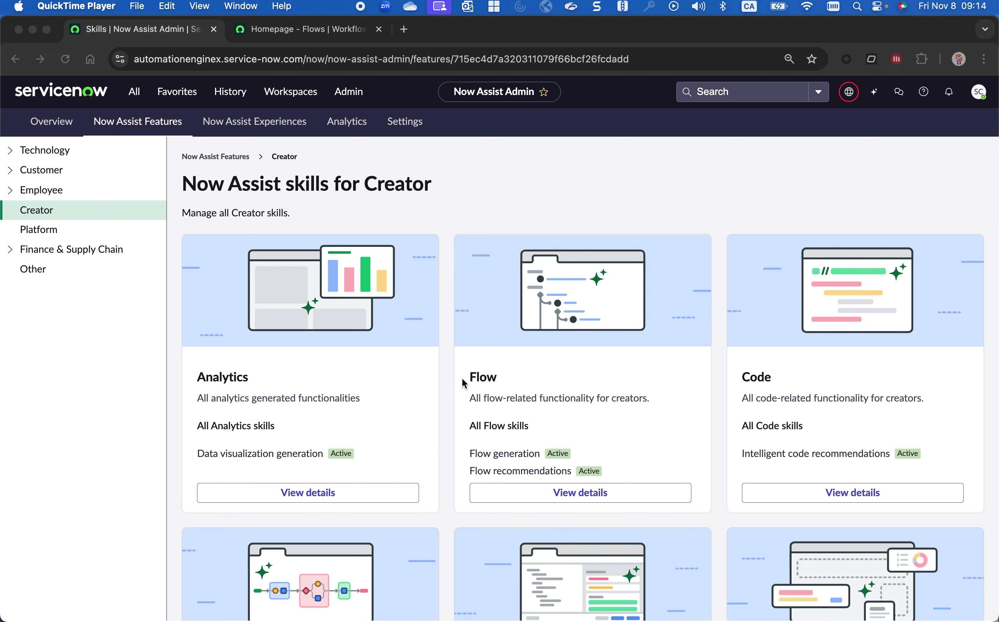
scroll(462, 384, down, 9)
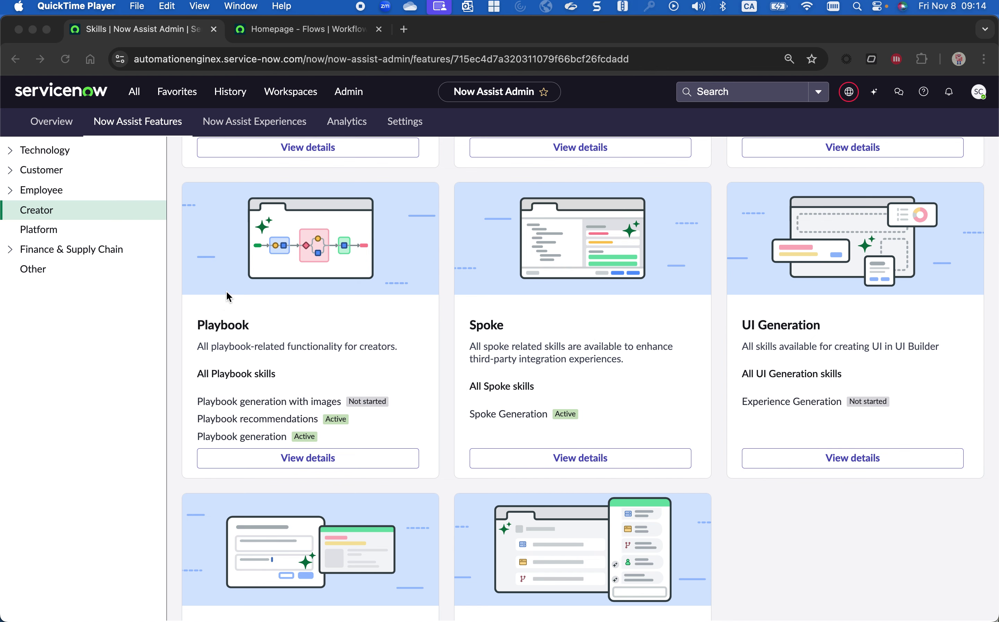
scroll(602, 393, up, 6)
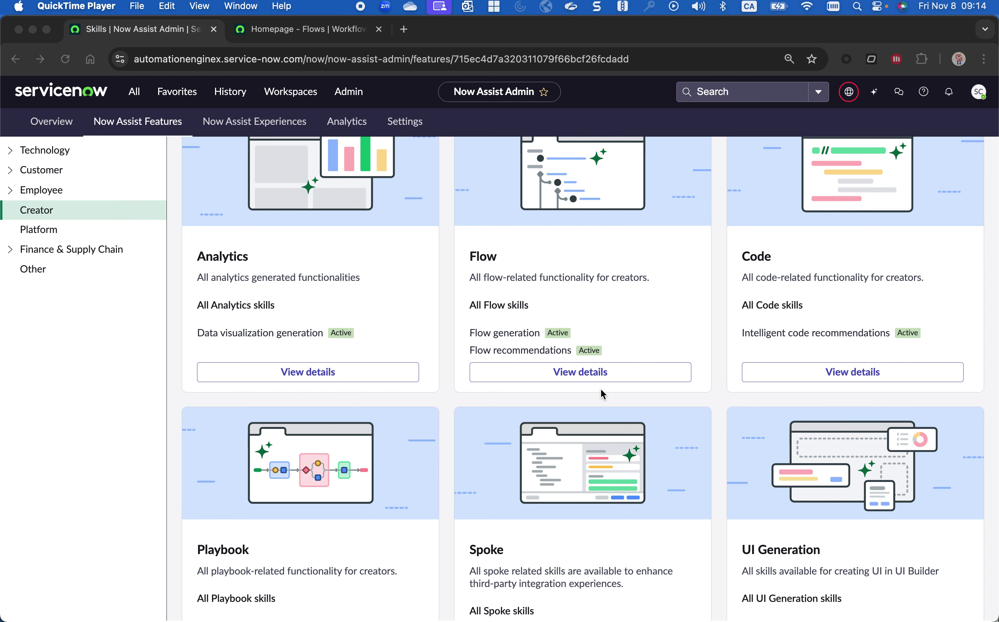
scroll(602, 393, down, 4)
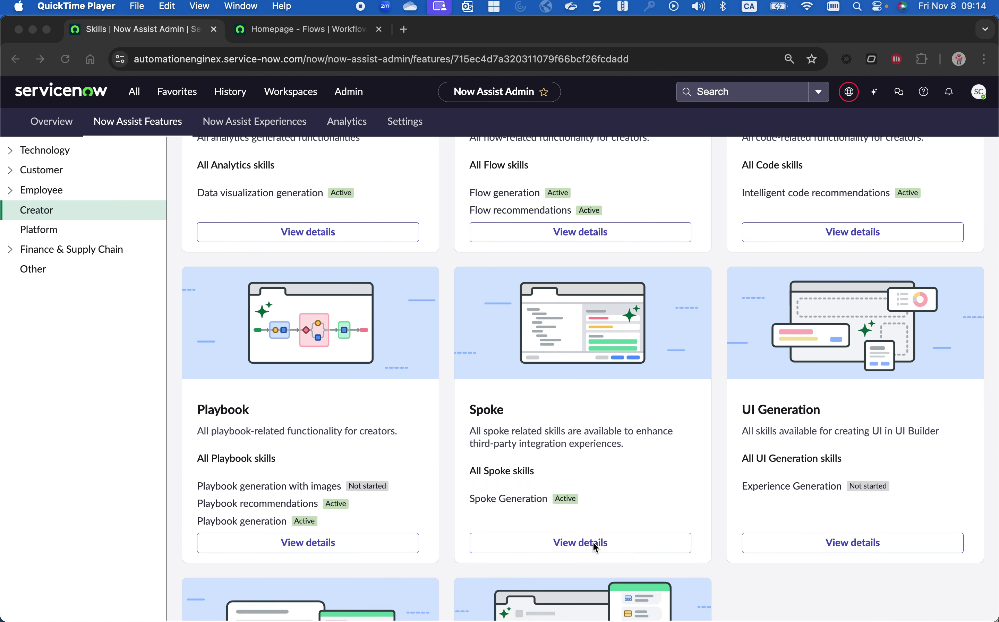
click(479, 503)
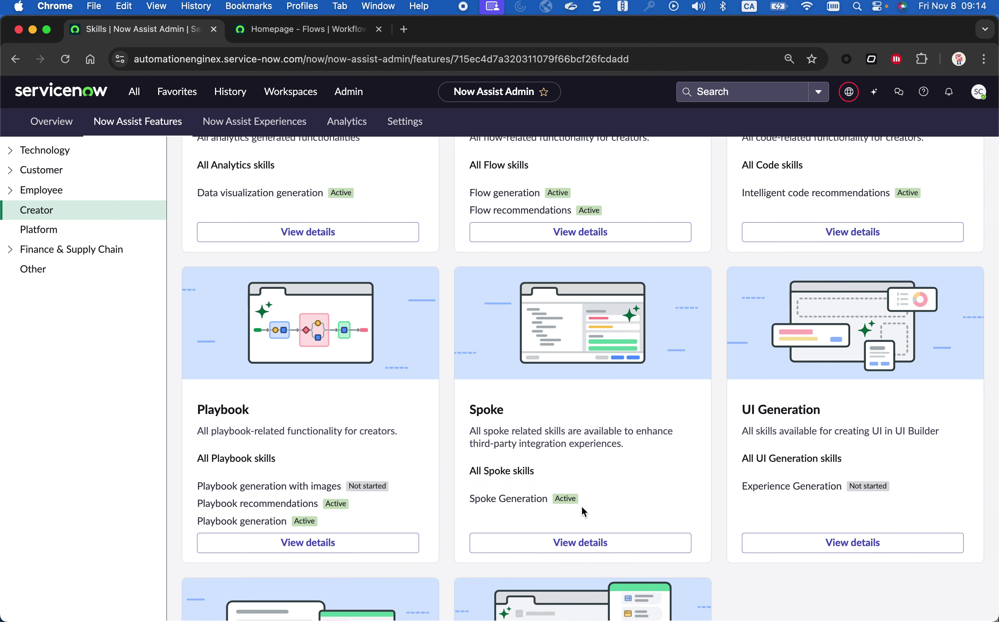
Open the Spoke skill page showing Spoke Generation active on Now LLM Service, Global domain
click(582, 544)
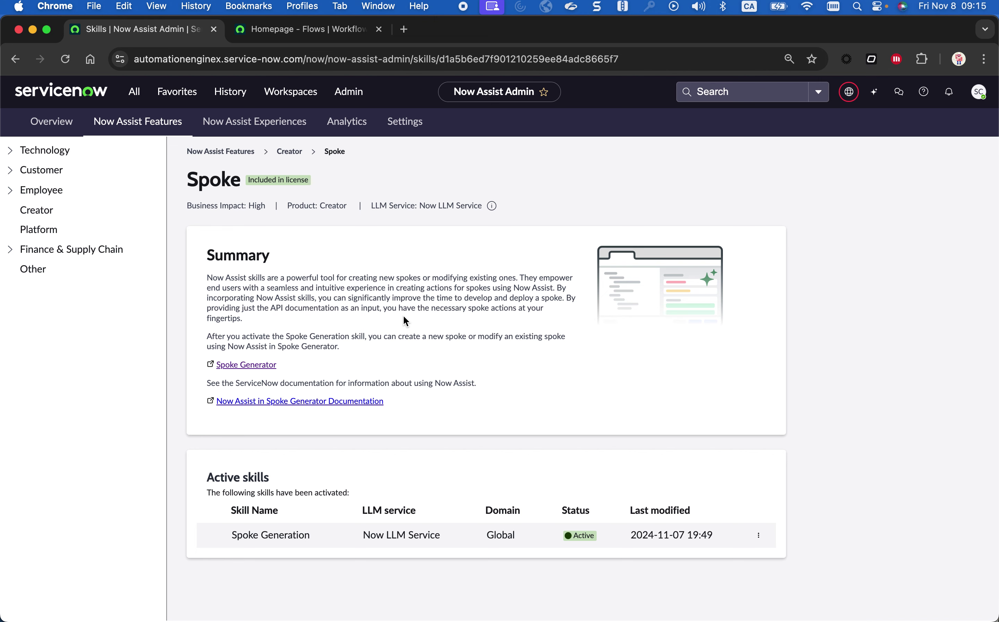
key(ctrl+Right)
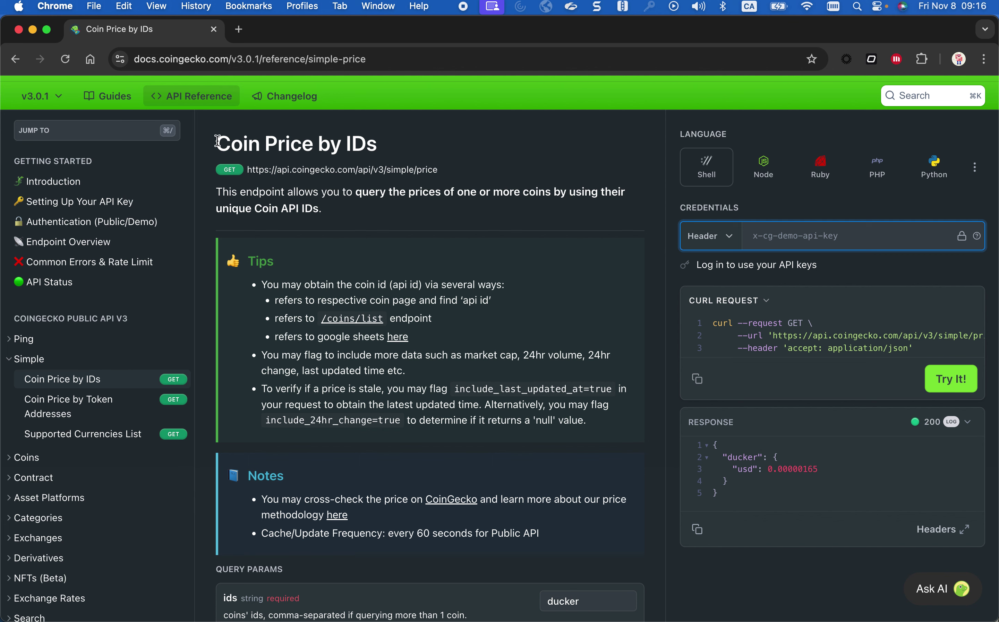
click(302, 168)
drag(302, 168, 523, 537)
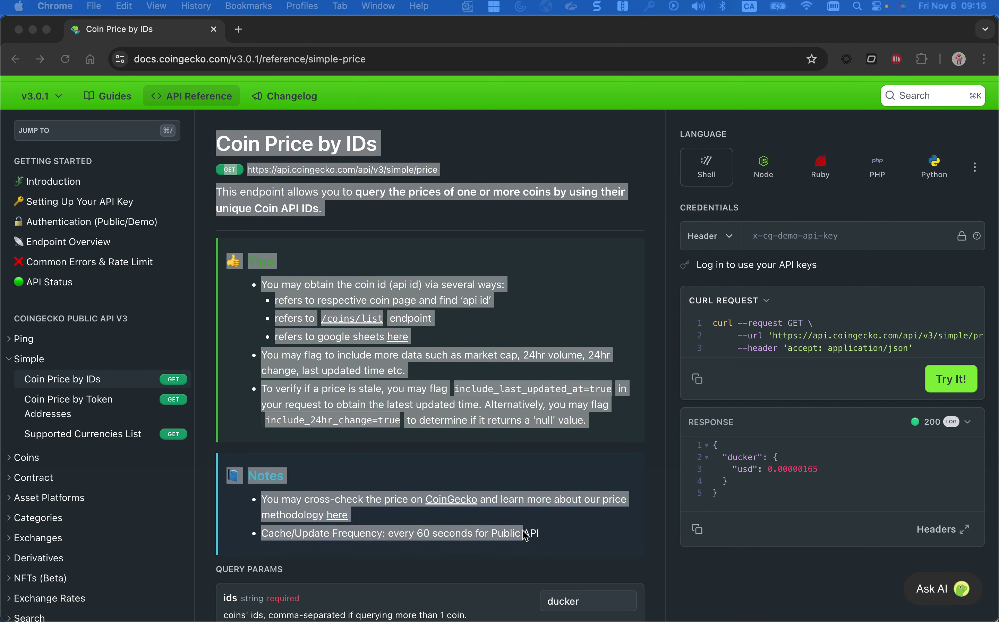
click(569, 539)
scroll(569, 539, down, 12)
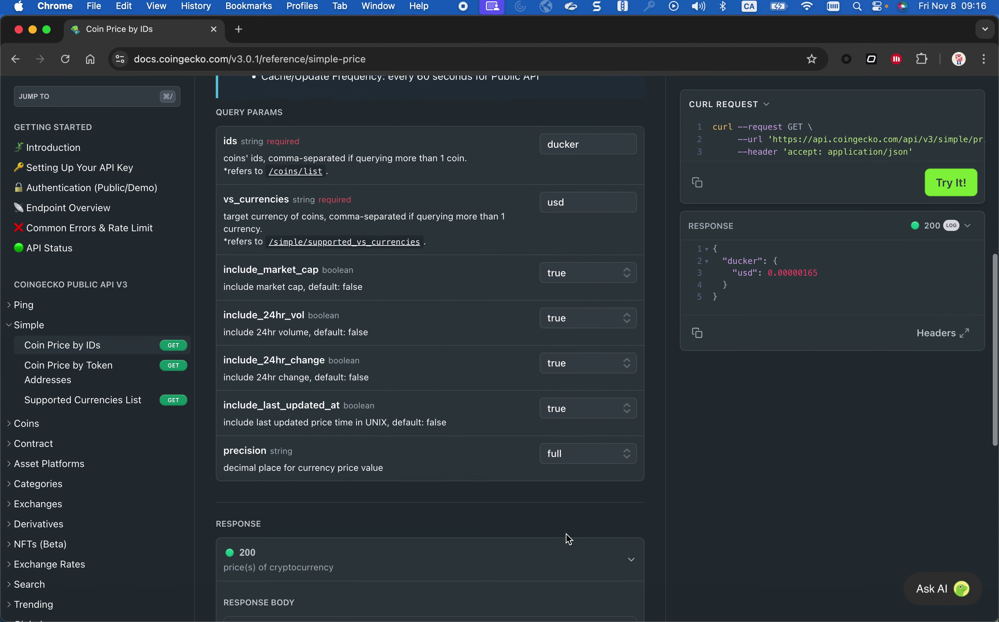
scroll(569, 539, up, 12)
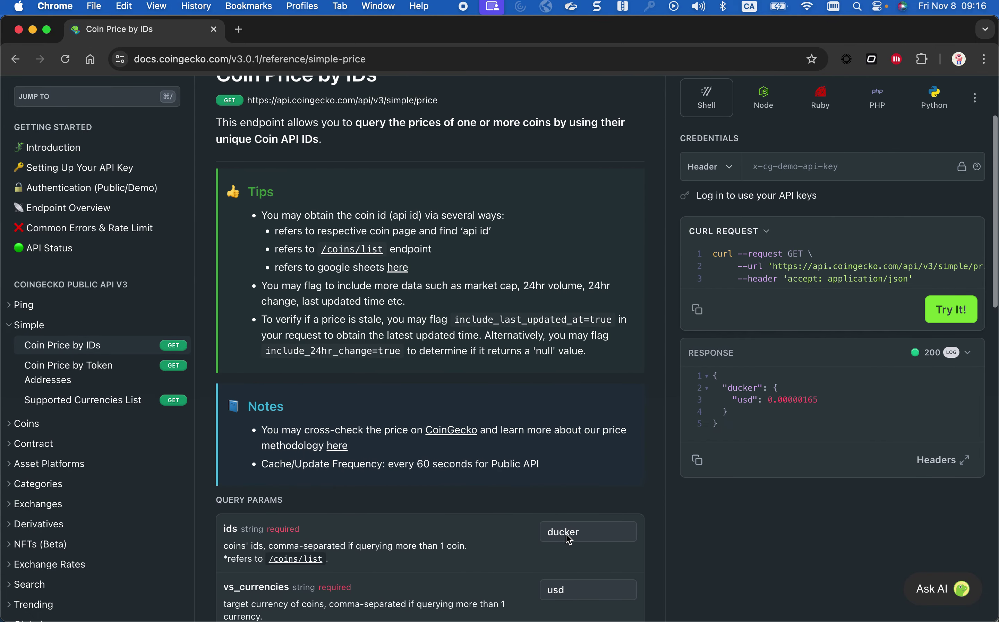
scroll(569, 540, up, 2)
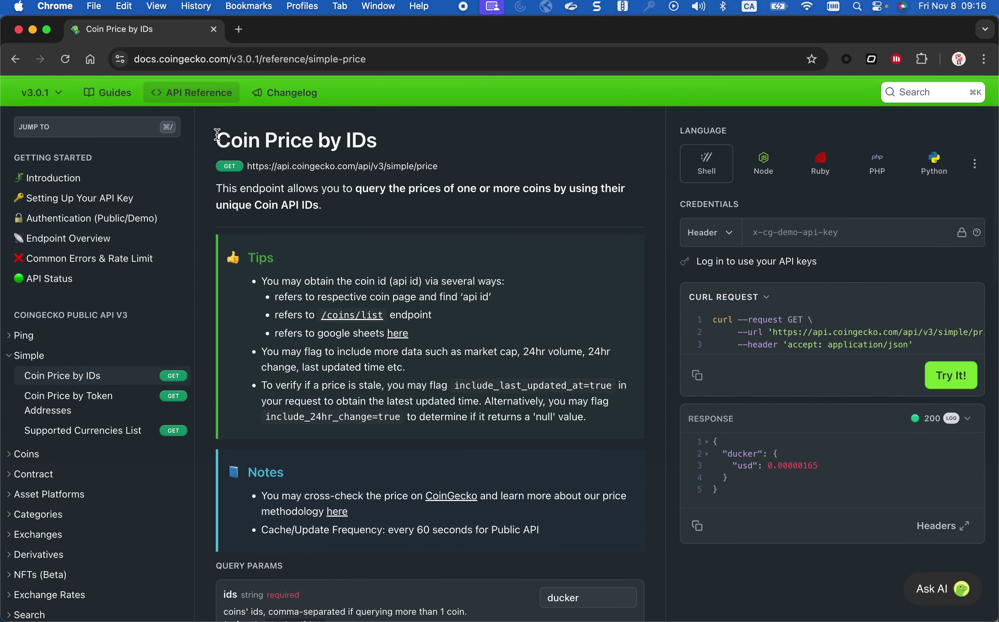
Copy the Coin Price by IDs docs, from the page title through the response body fields
click(221, 140)
drag(221, 140, 576, 438)
right_click(308, 409)
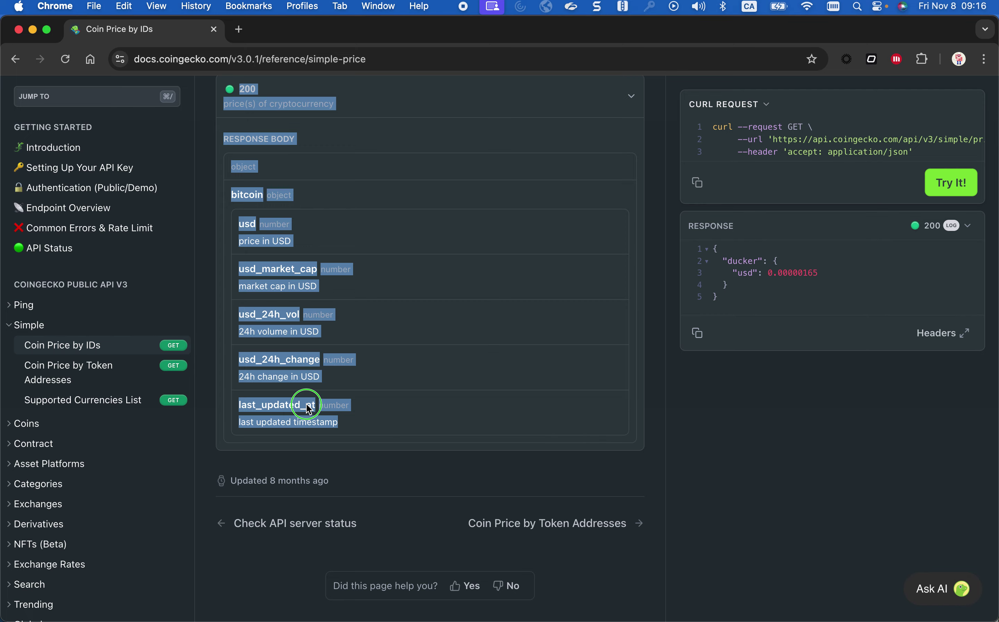
click(329, 435)
scroll(495, 389, up, 20)
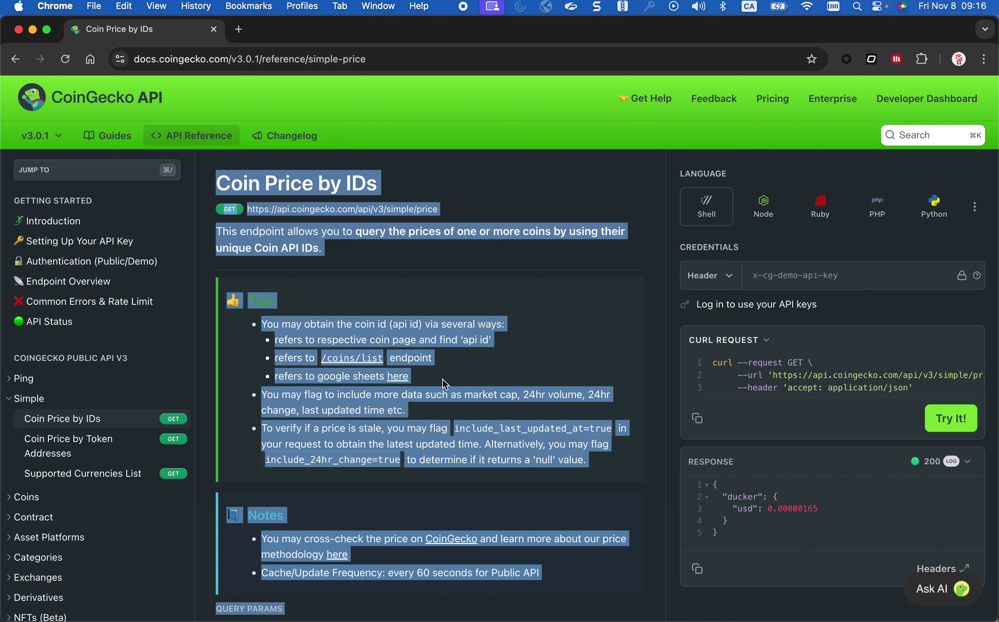
scroll(444, 384, left, 3)
scroll(445, 384, left, 3)
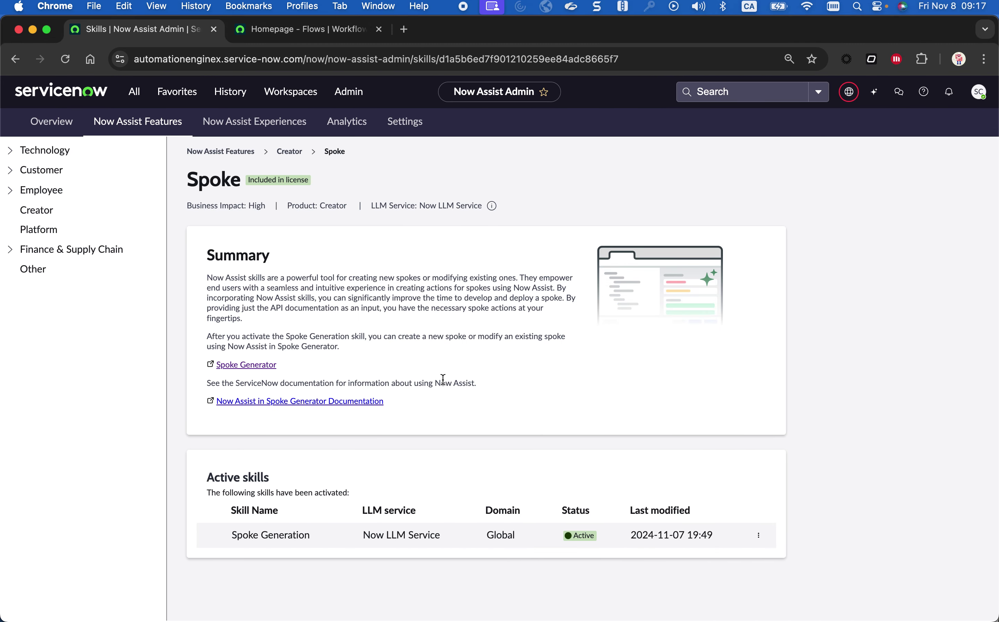
From the Workflow Studio homepage, start creating a new CoinGecko spoke
click(311, 42)
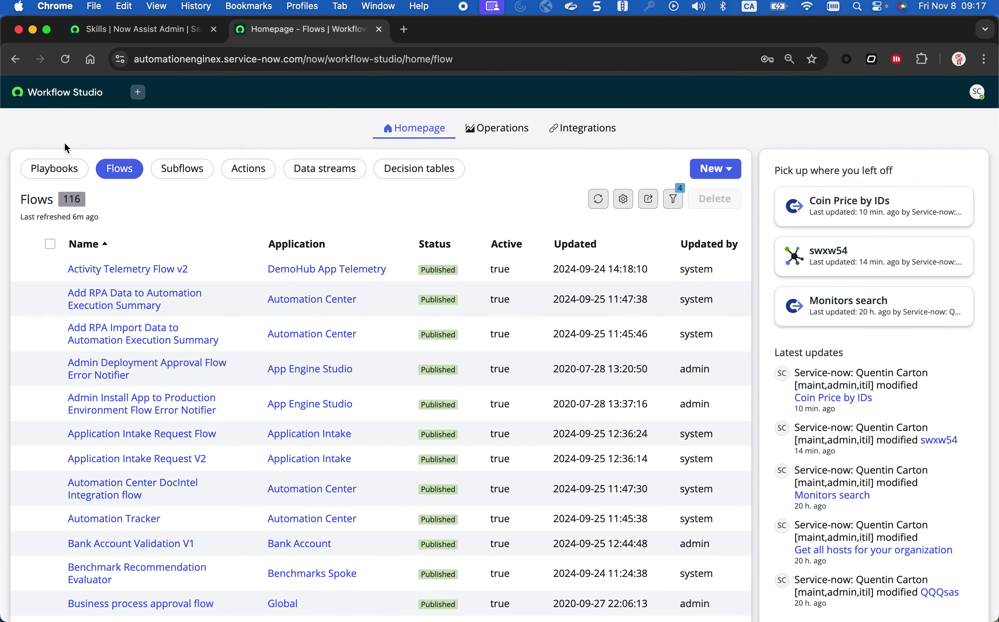
click(716, 176)
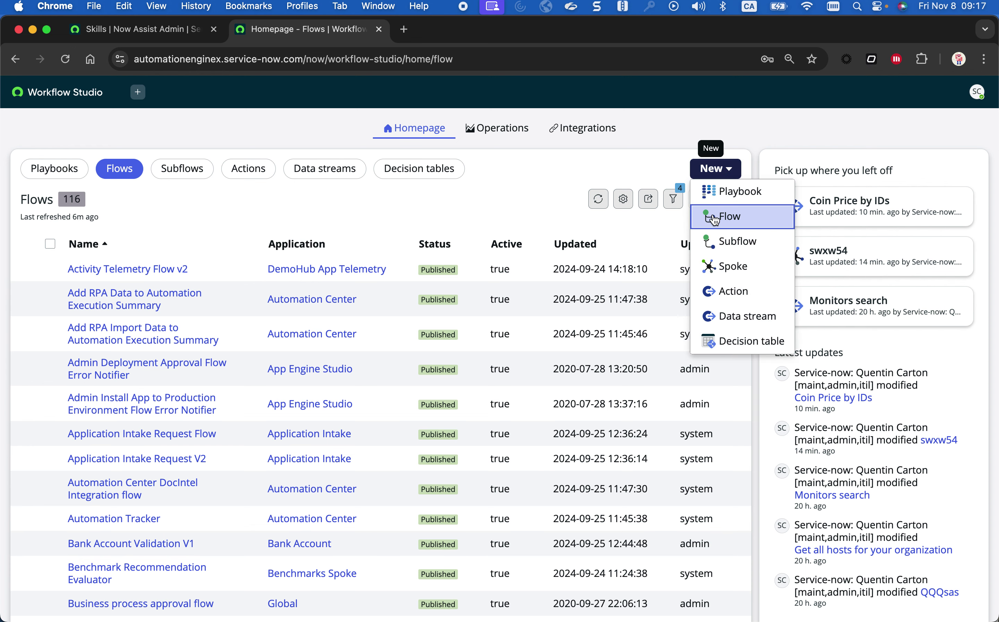
click(737, 268)
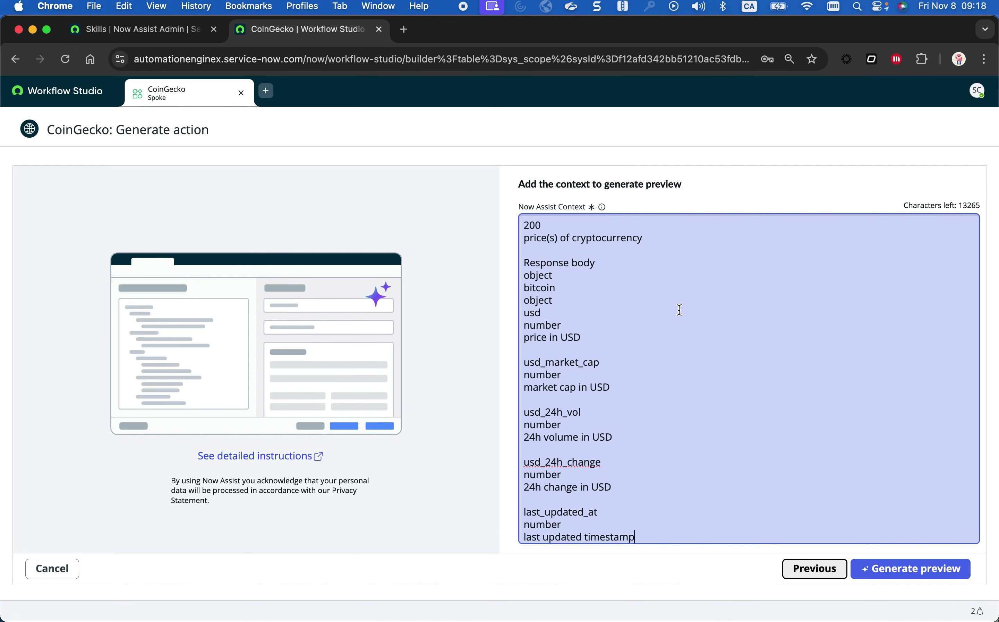
Generate the action preview from the pasted Coin Price by IDs documentation
drag(589, 339, 600, 207)
click(608, 272)
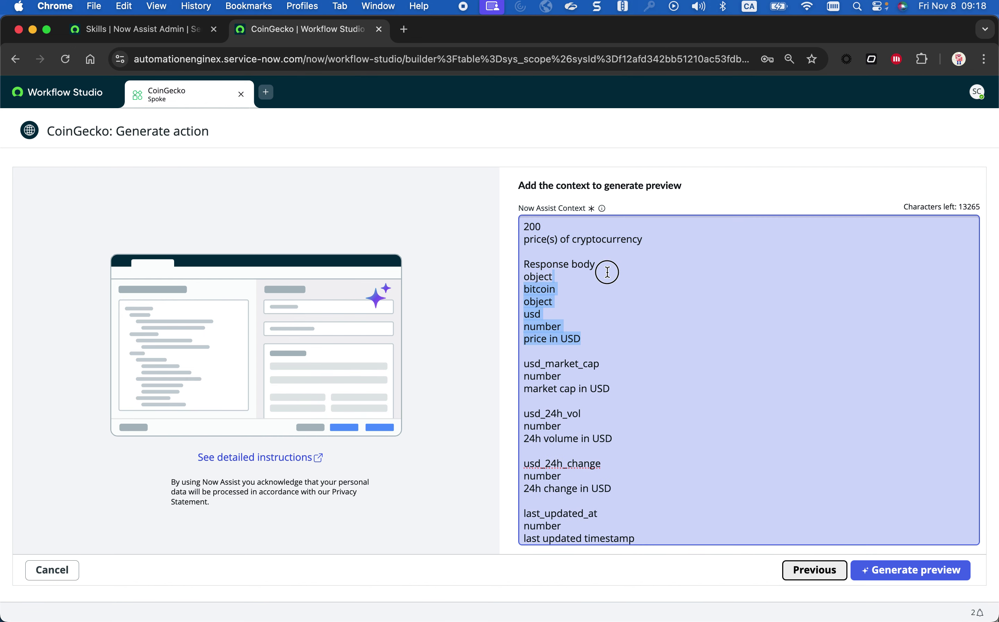
scroll(608, 272, up, 15)
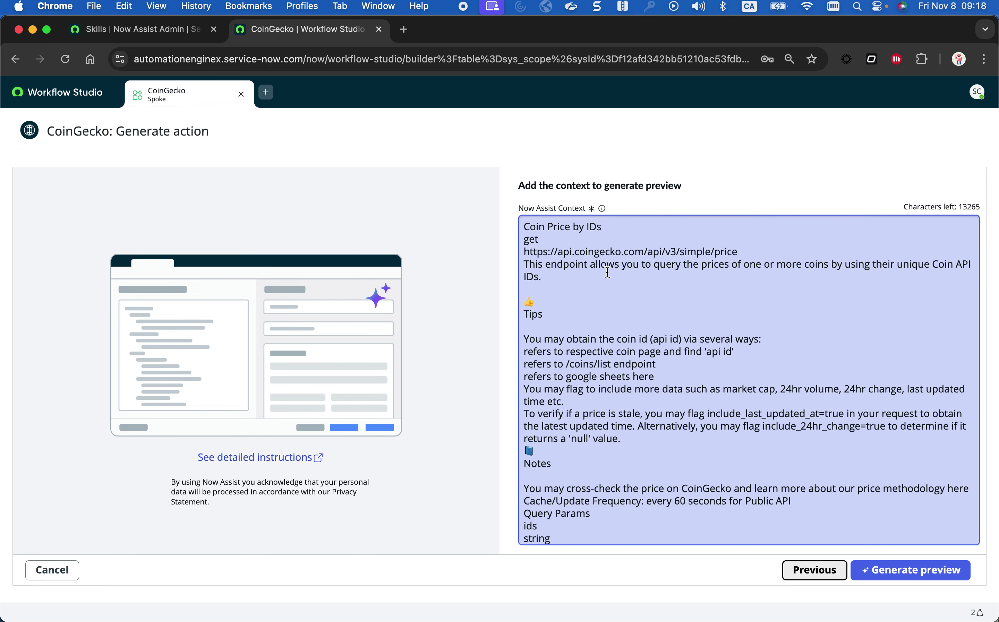
scroll(609, 271, down, 10)
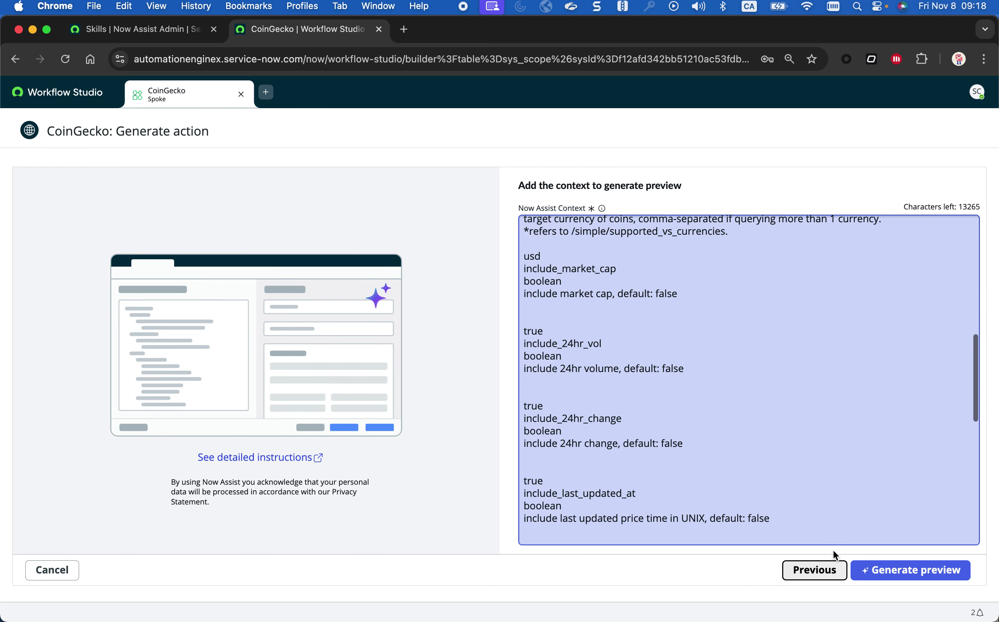
click(879, 570)
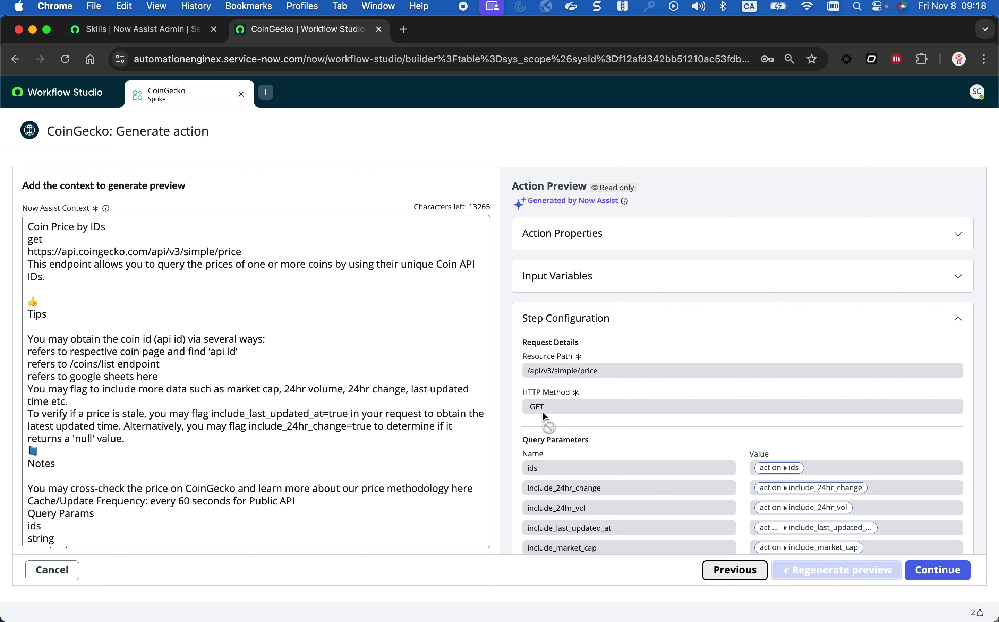
Review the seven GET query parameters mapped to inputs, then continue to connection and category
scroll(542, 412, down, 3)
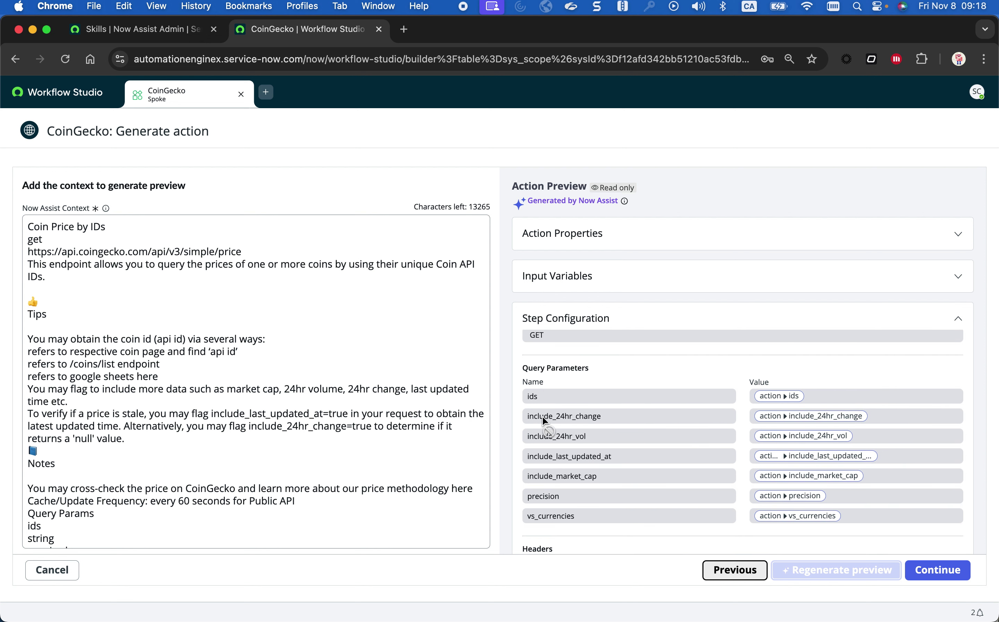
scroll(542, 417, down, 3)
scroll(550, 431, up, 1)
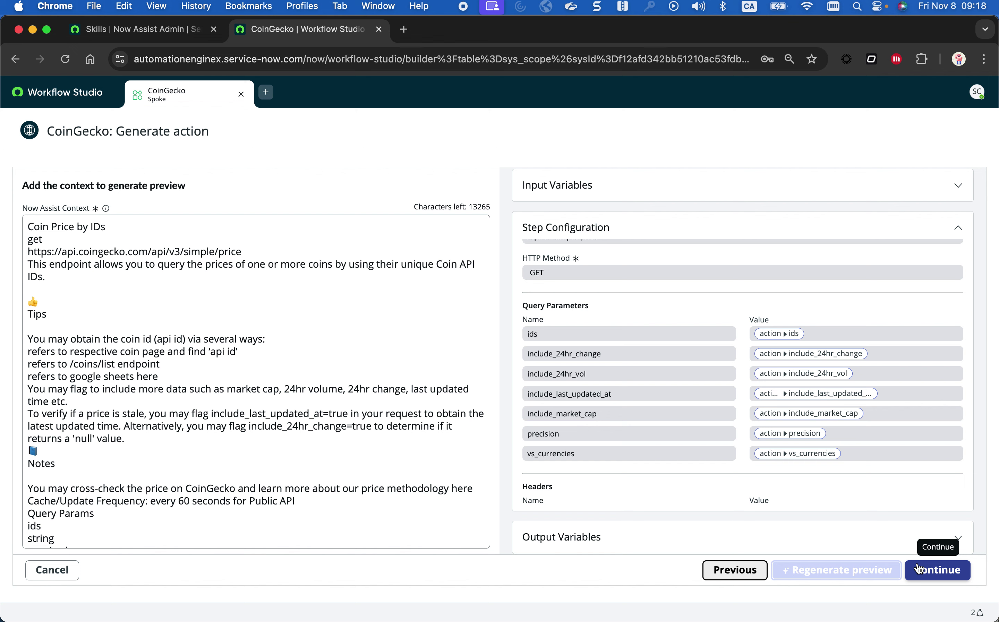
click(938, 580)
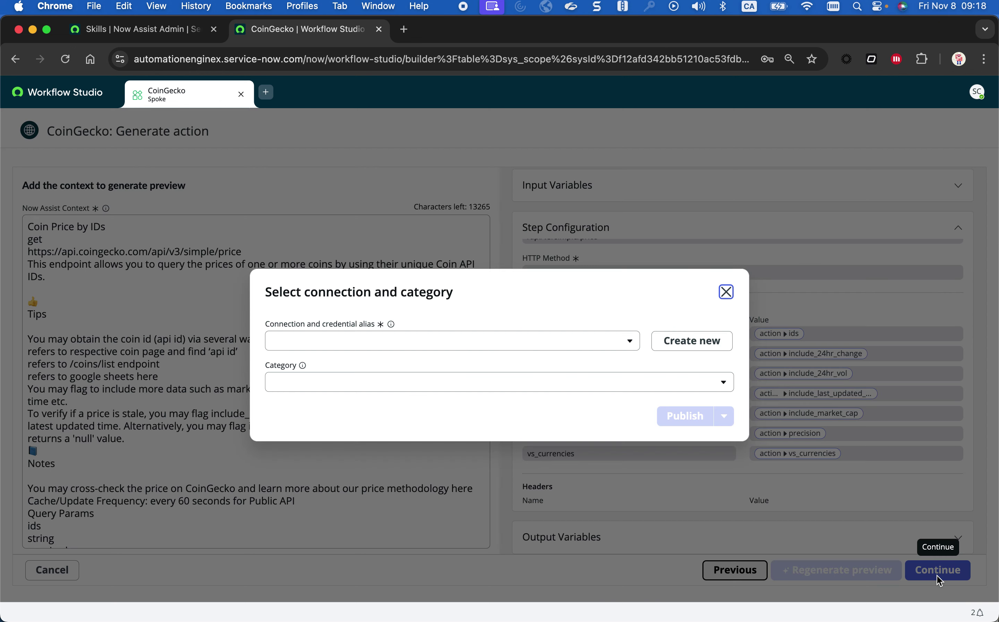
Create a connection alias named 'CoinGecko' with the API Key Template and continue
click(685, 342)
click(617, 344)
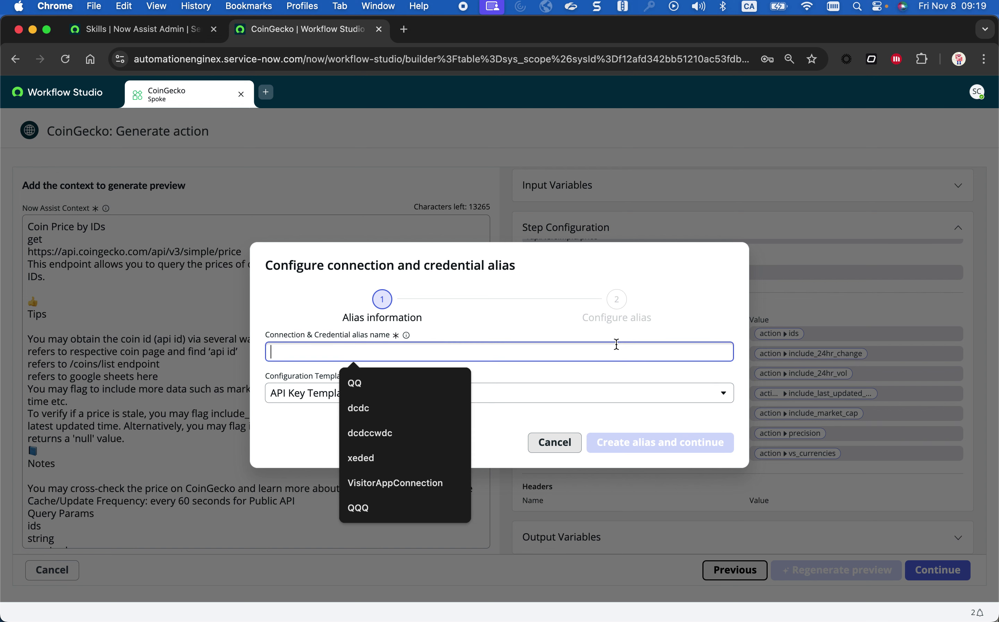
text(CoinGecko)
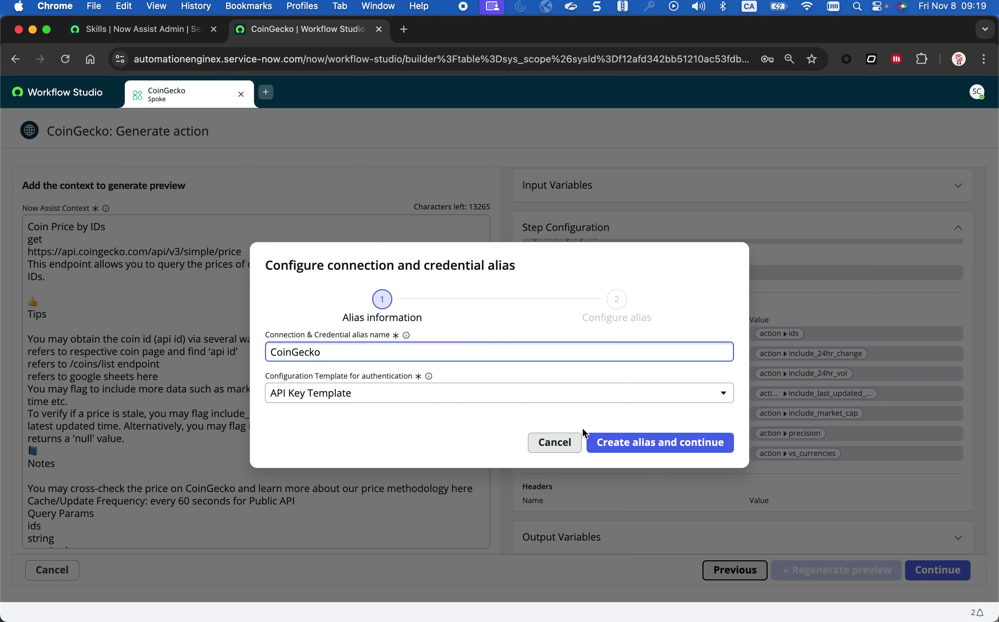
click(648, 453)
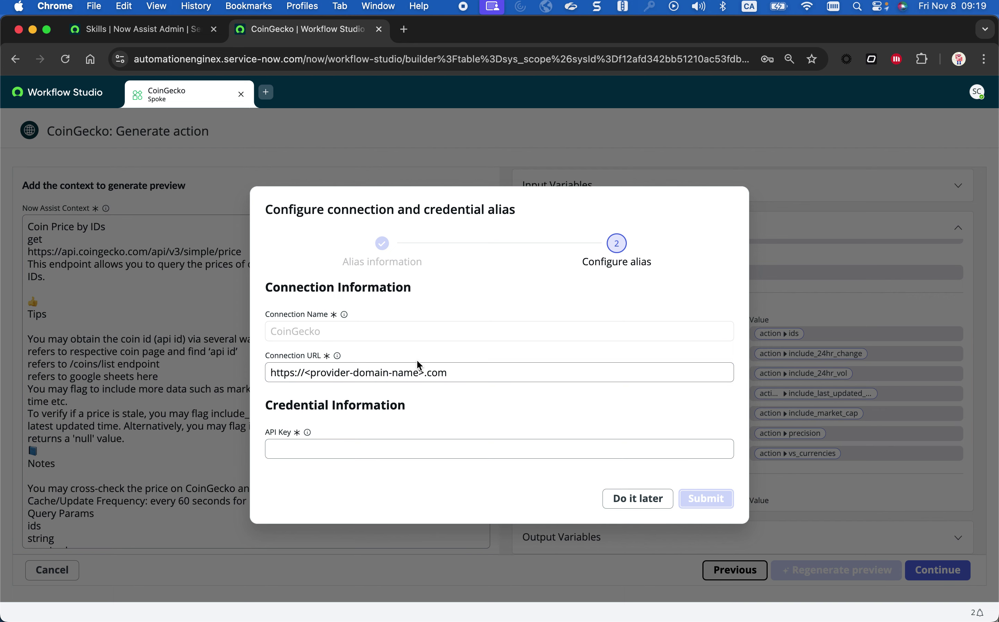
key(ctrl+Right)
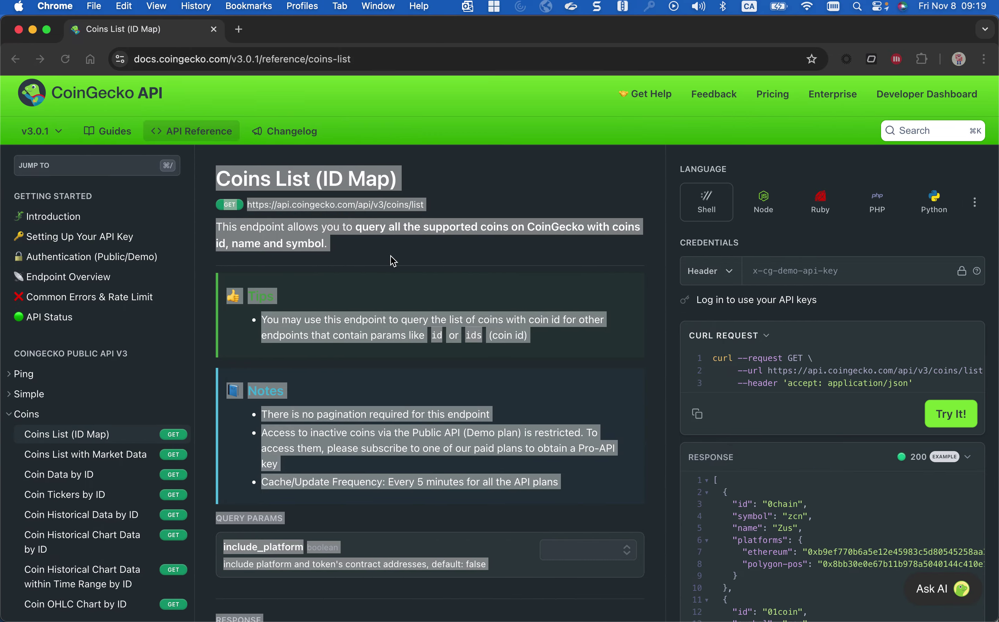
click(361, 204)
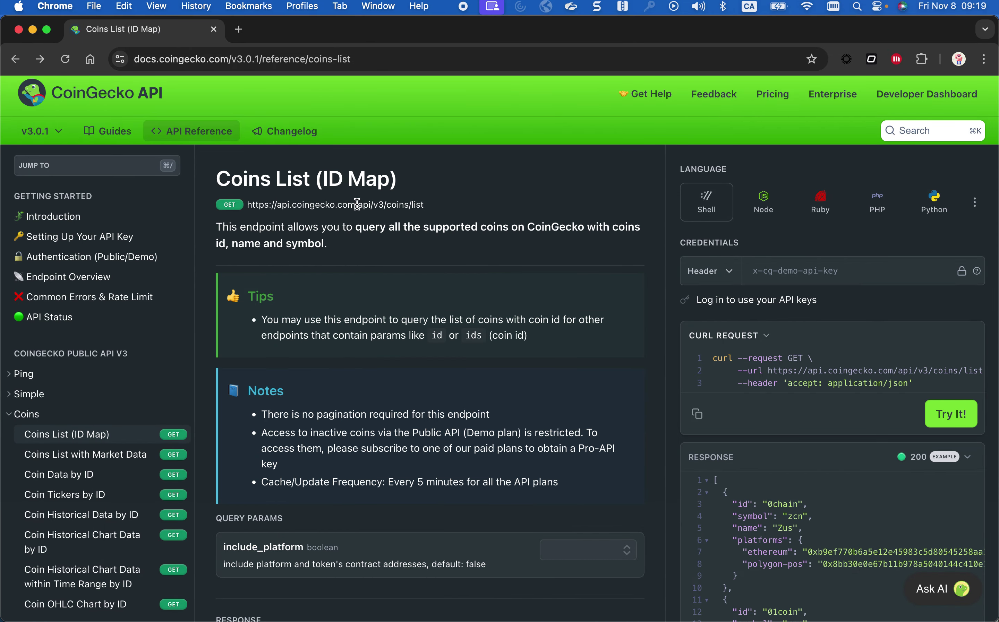
drag(356, 205, 247, 203)
key(super+c)
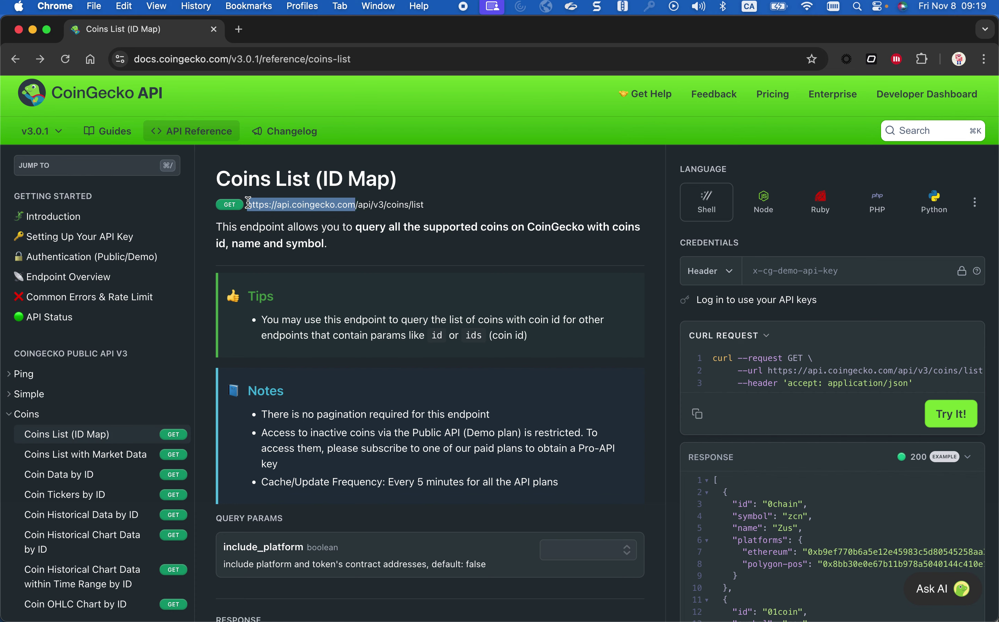
key(ctrl+Left)
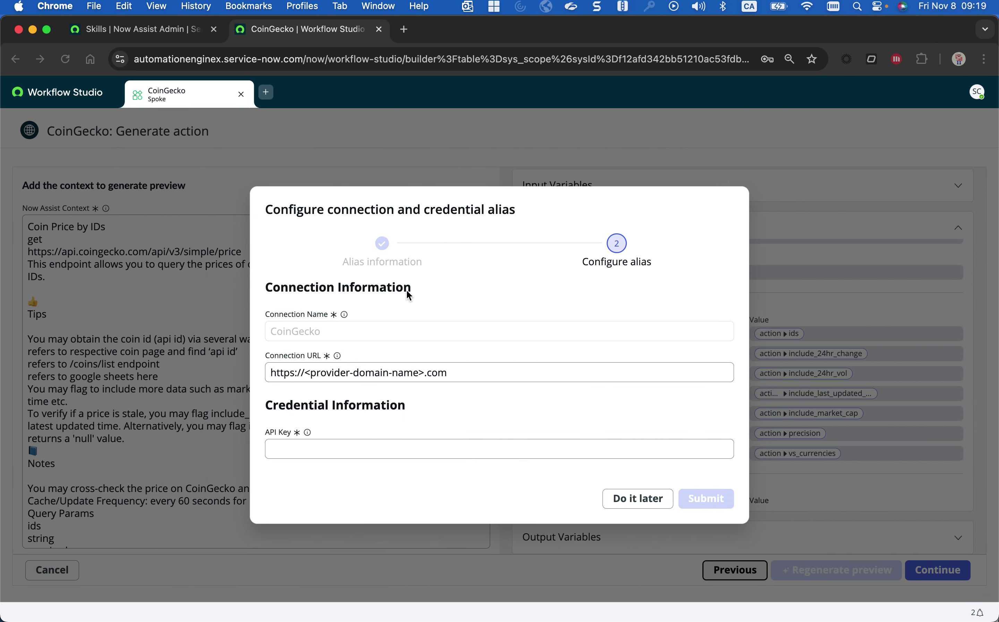
click(461, 372)
drag(462, 371, 236, 366)
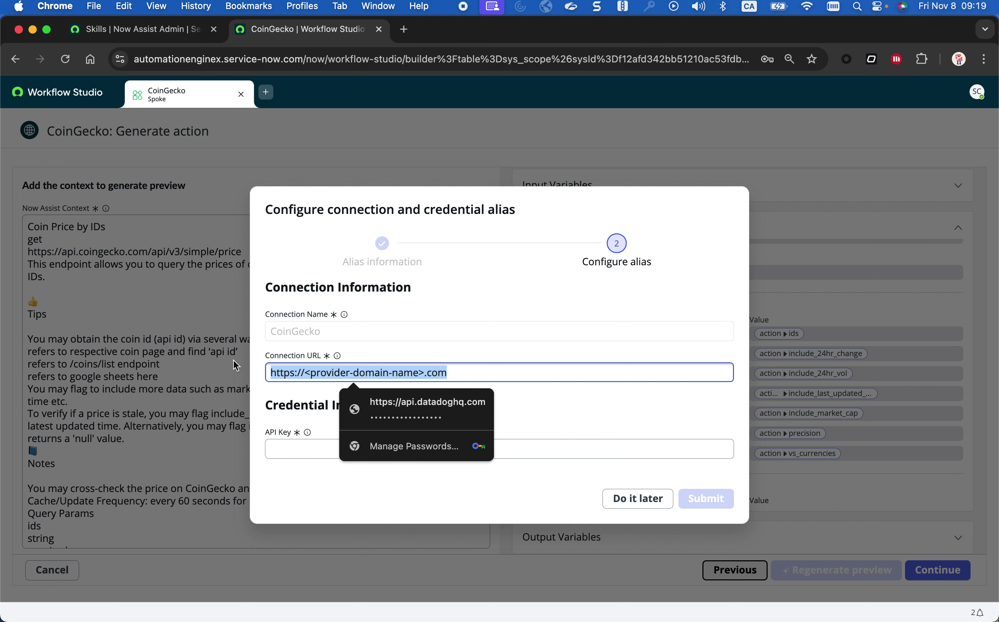
key(super+v)
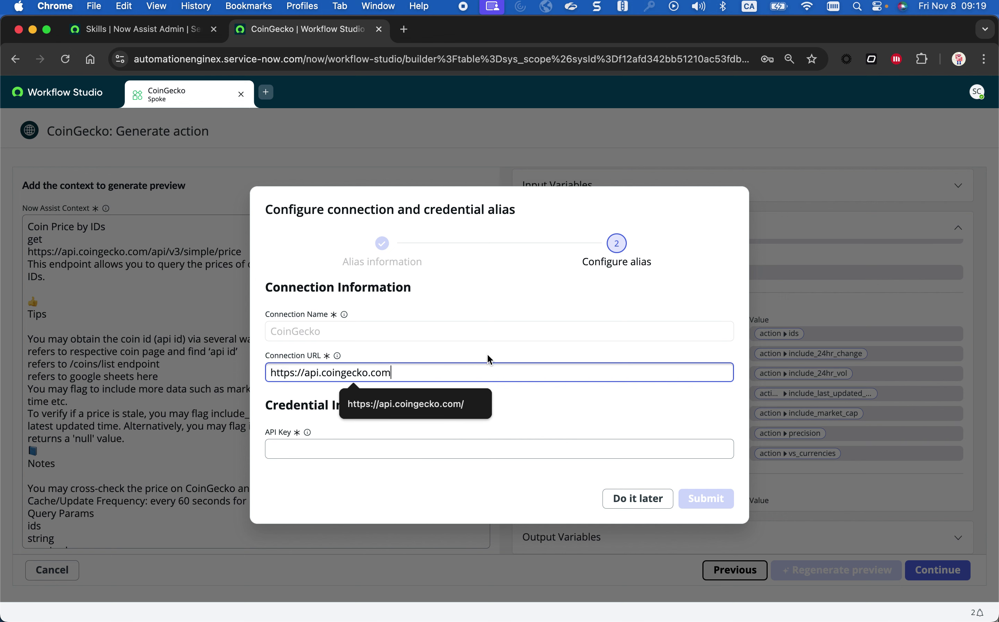
click(563, 407)
Paste the CoinGecko API key and submit the connection details
click(369, 446)
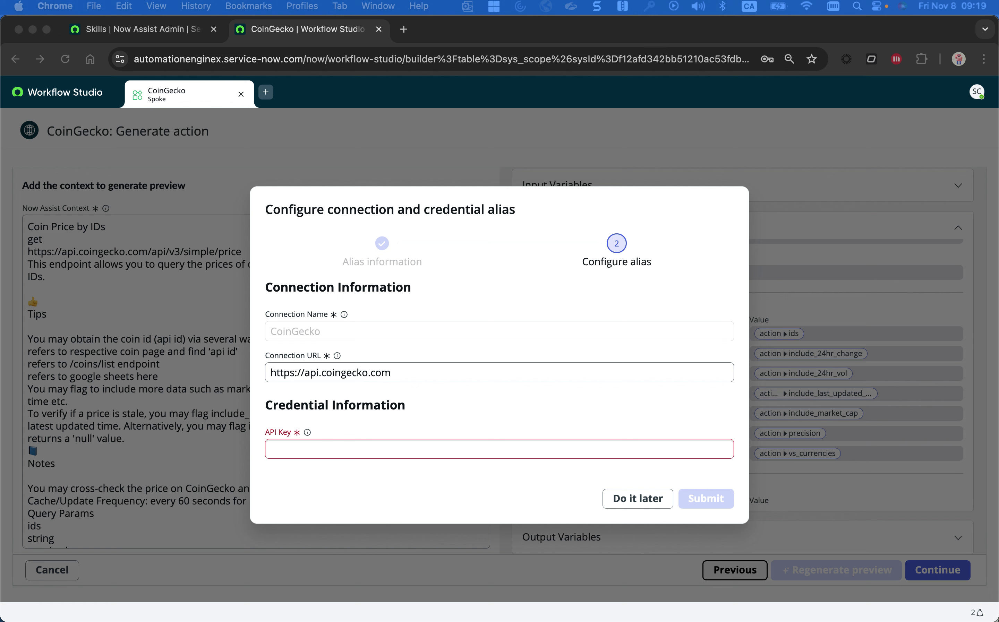
click(332, 442)
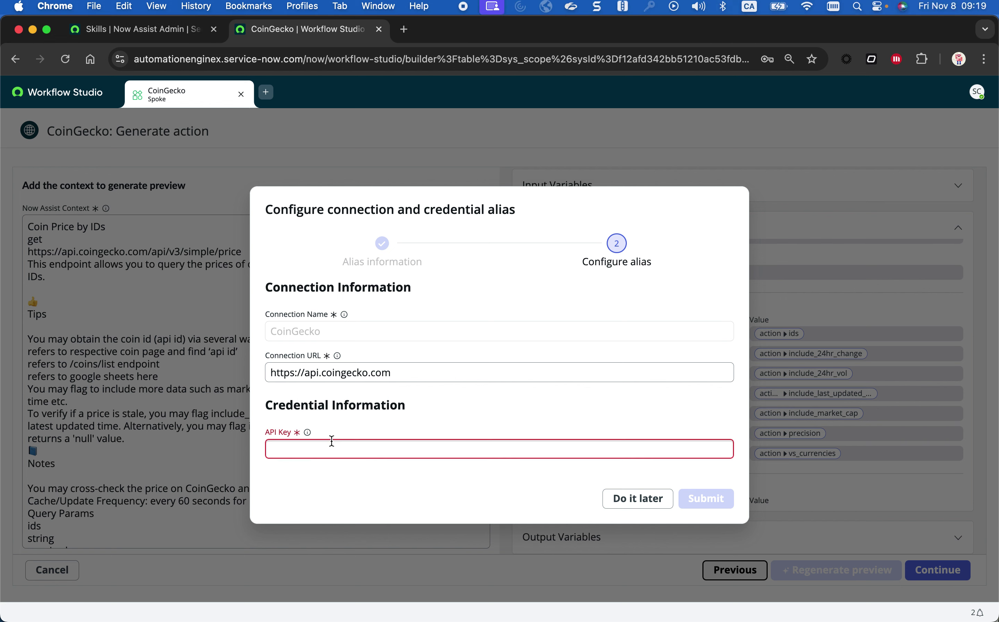
key(super+v)
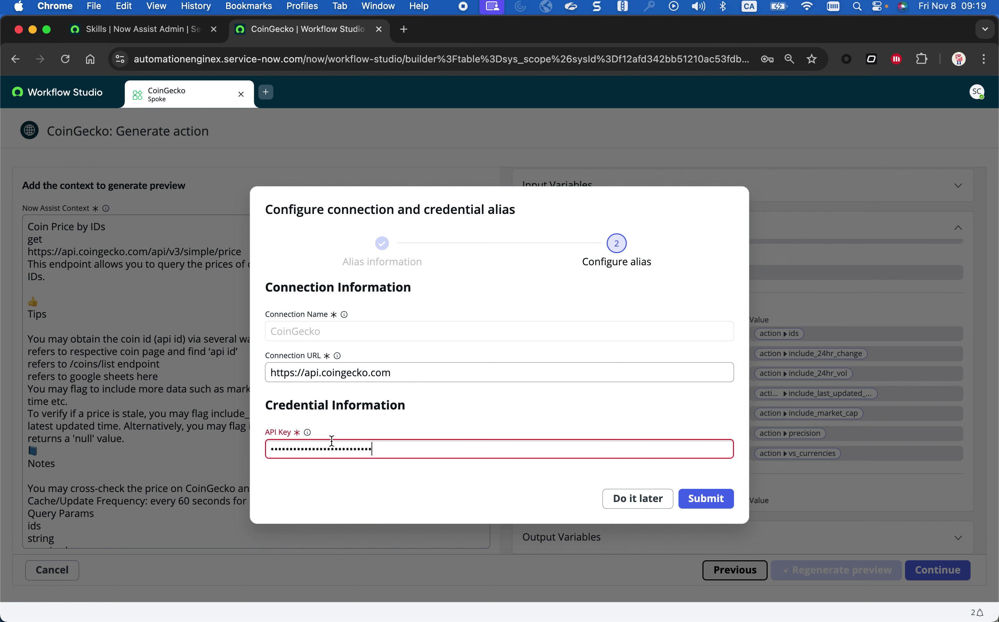
click(714, 505)
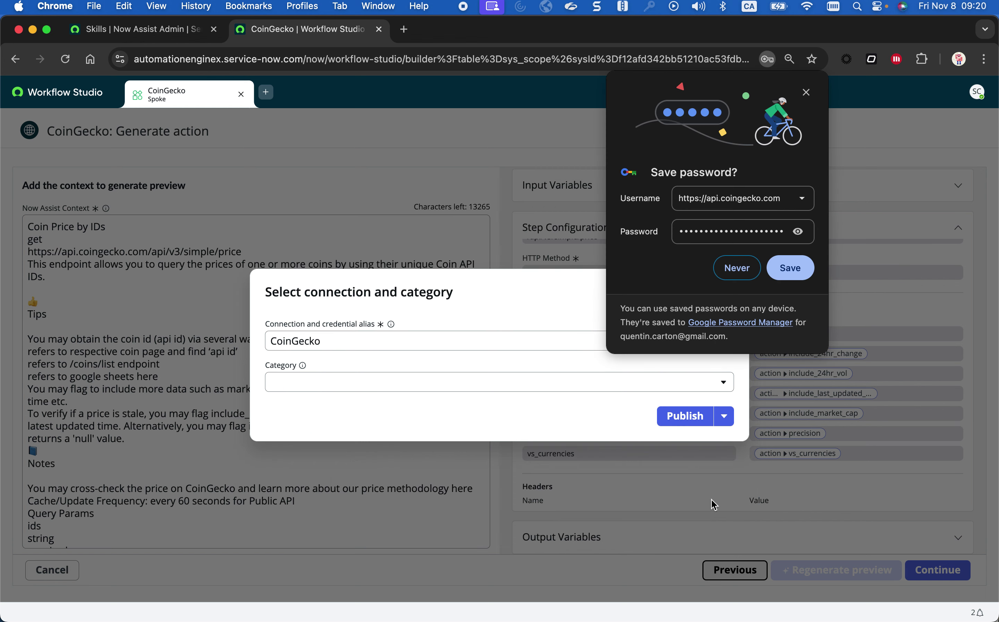
Dismiss the password prompt and save the CoinGecko action as a draft
click(806, 93)
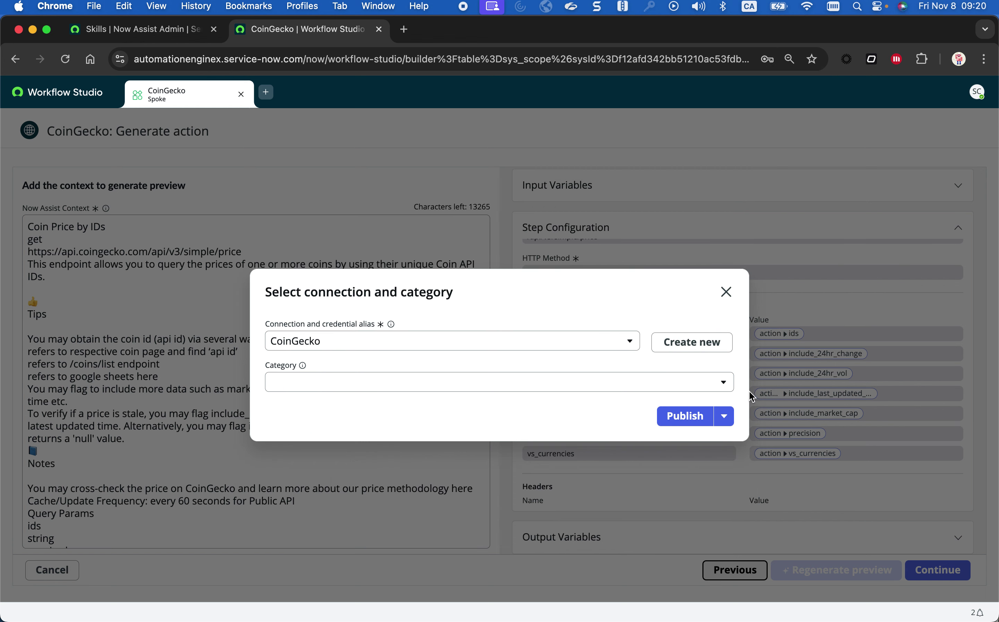
click(723, 421)
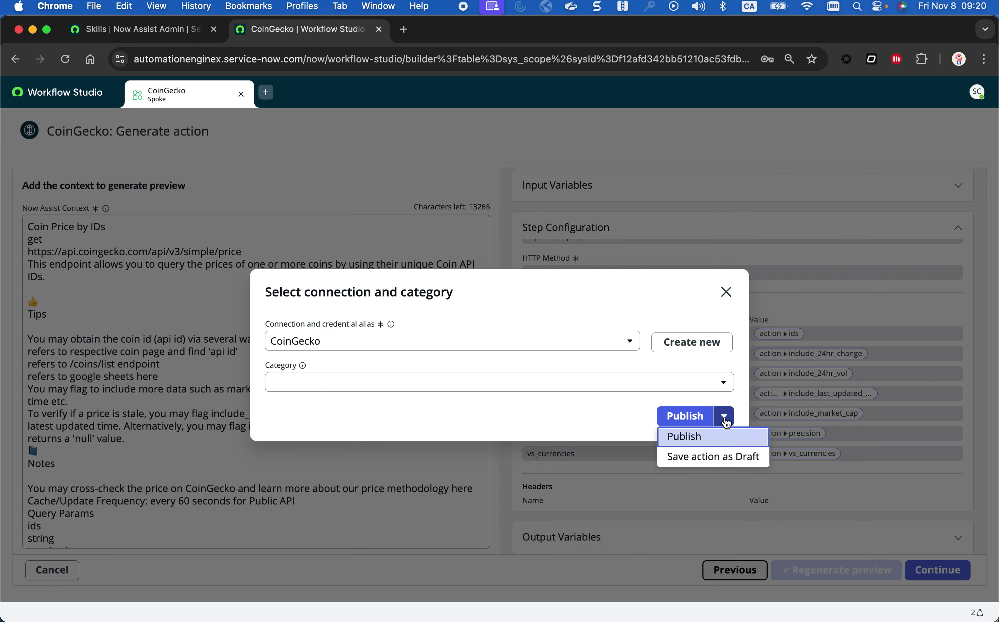
click(725, 461)
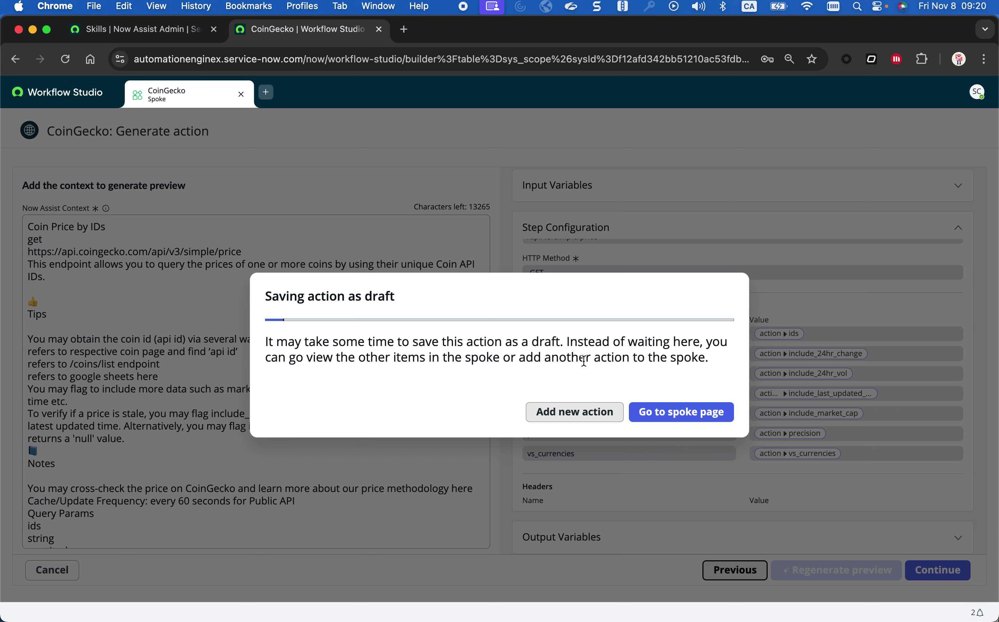
key(ctrl+Right)
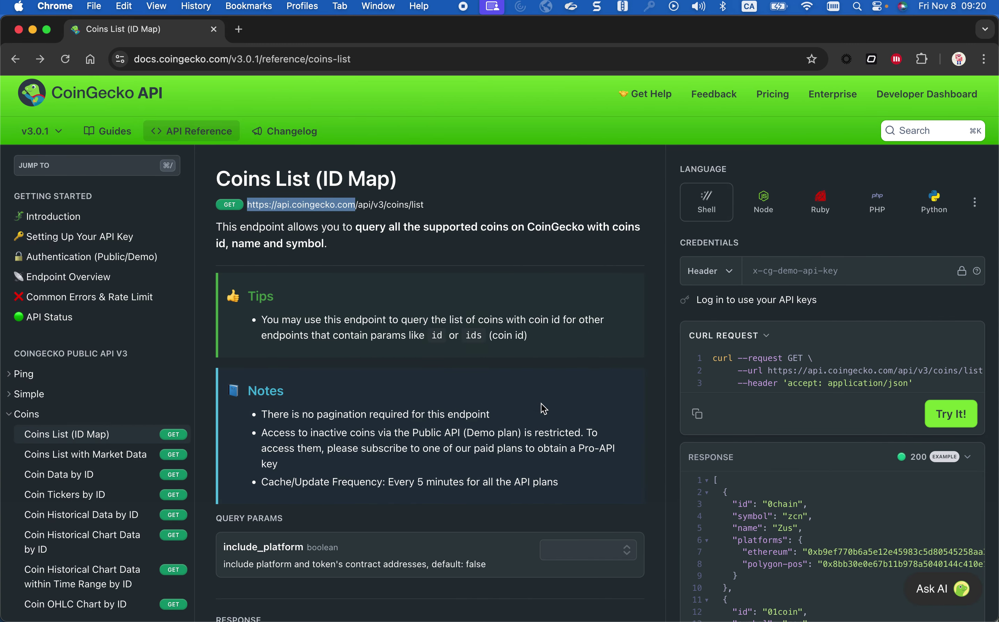
Look over the Coins List response example, then return to Workflow Studio
scroll(541, 404, down, 5)
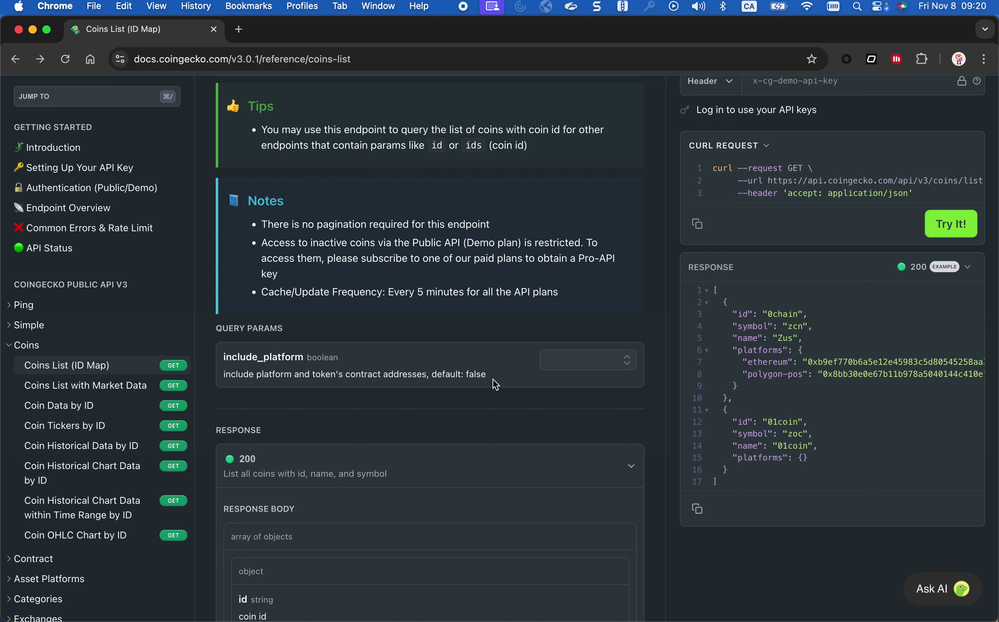
key(ctrl+Left)
click(529, 41)
key(ctrl+Left)
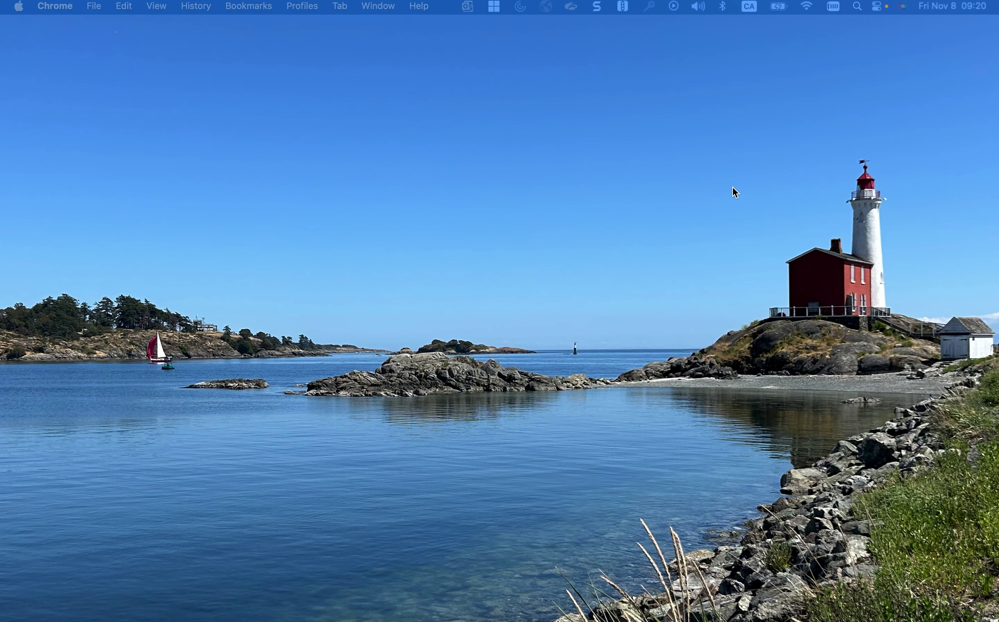
key(ctrl+Left)
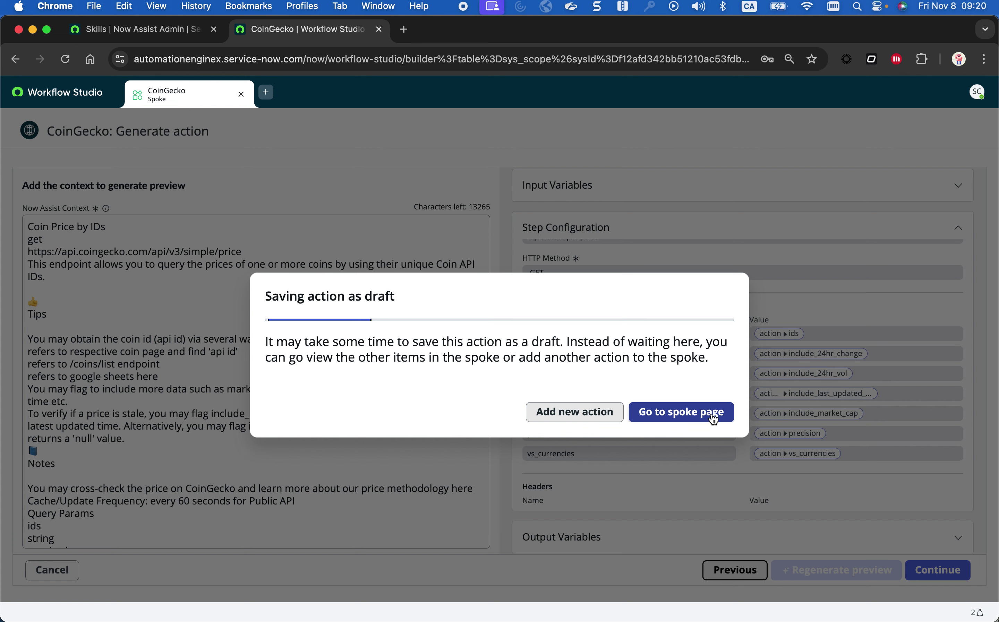
Go to the CoinGecko spoke page and show its draft actions, including Coin Price by IDs
click(714, 417)
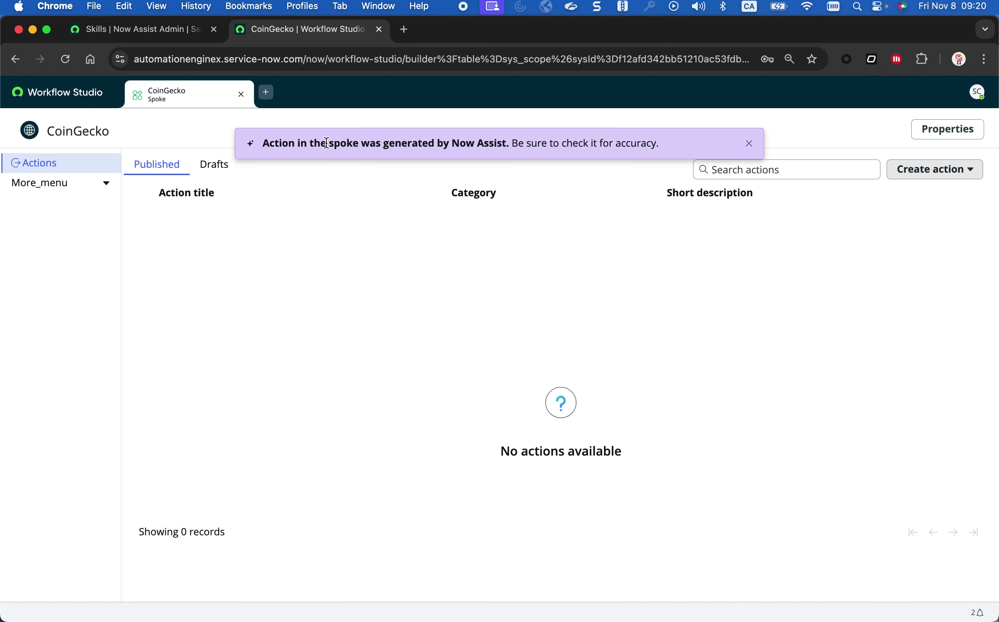
click(749, 144)
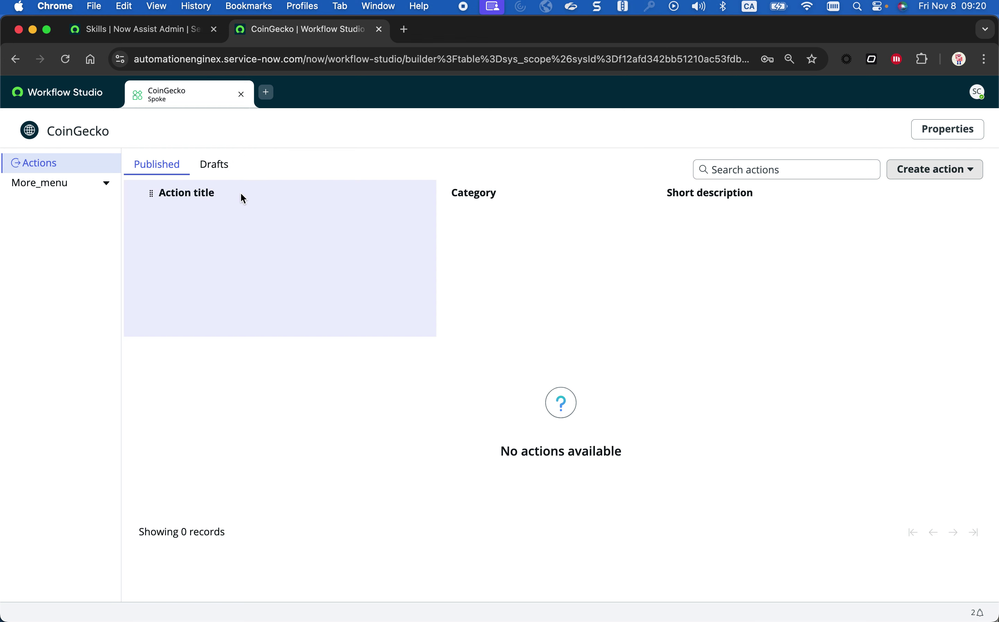
click(212, 173)
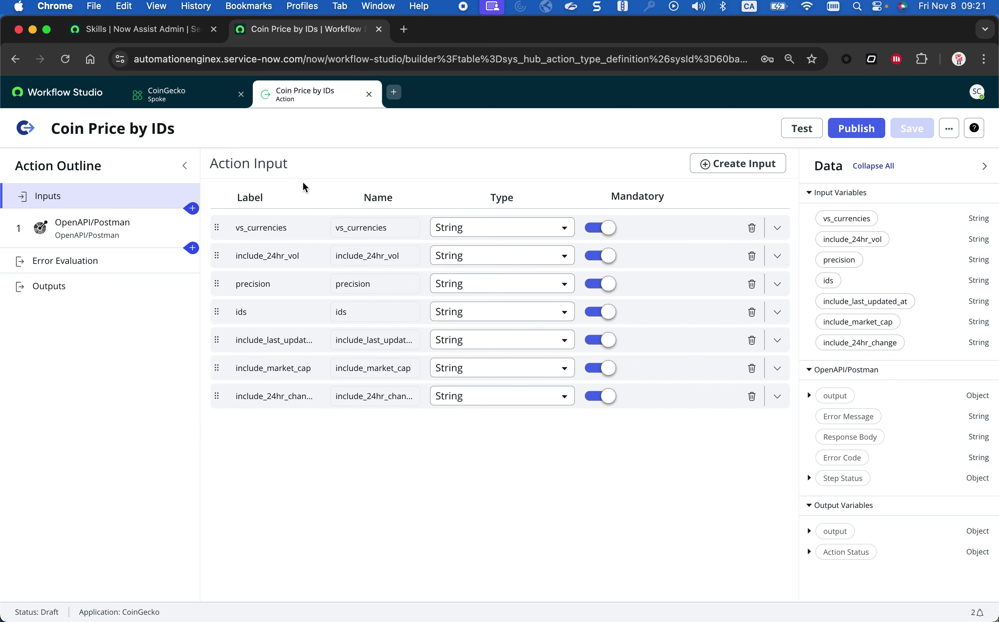
Select the OpenAPI/Postman step and open the Test Action dialog for Coin Price by IDs
click(121, 236)
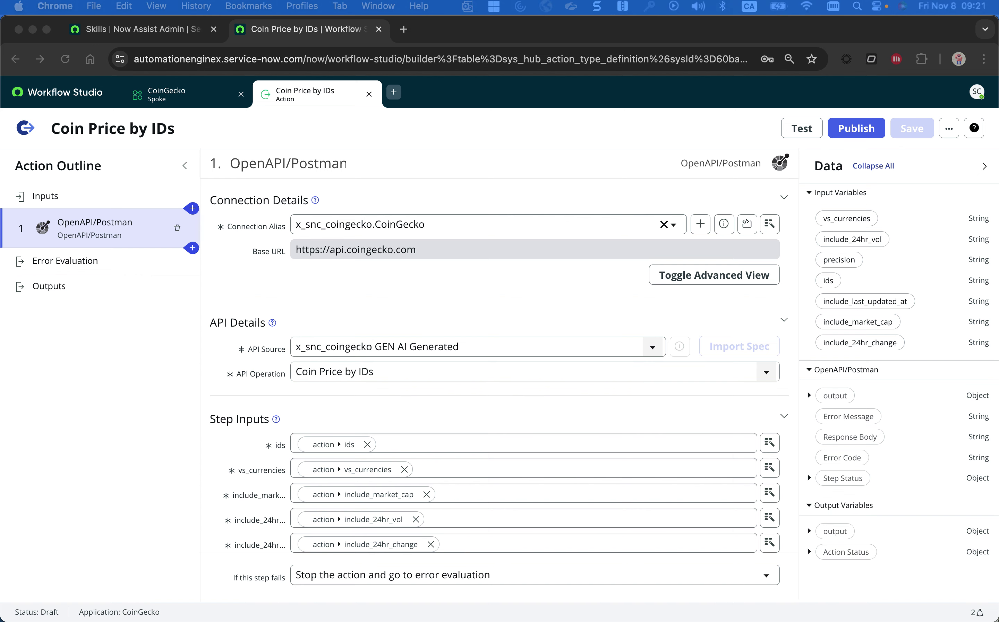
click(800, 130)
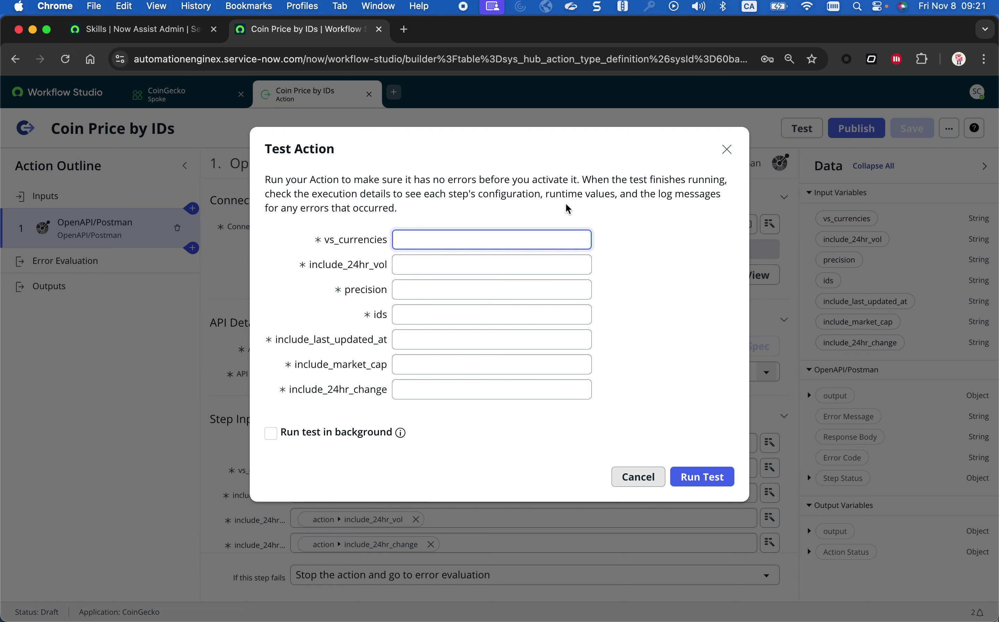
Enter usd for vs_currencies, ducker for ids, and full for precision
text(usd)
click(480, 262)
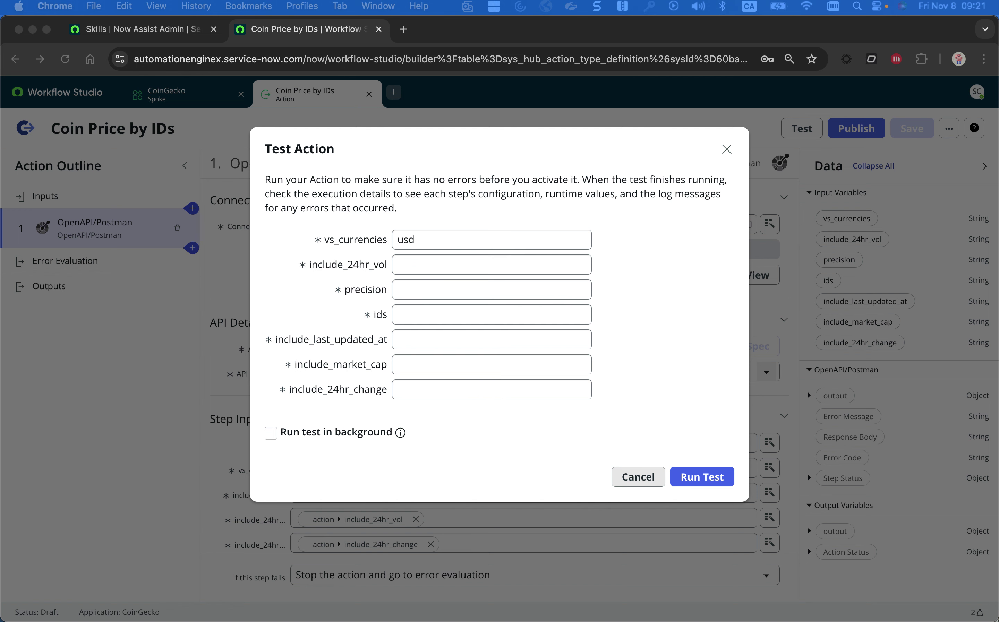
click(438, 319)
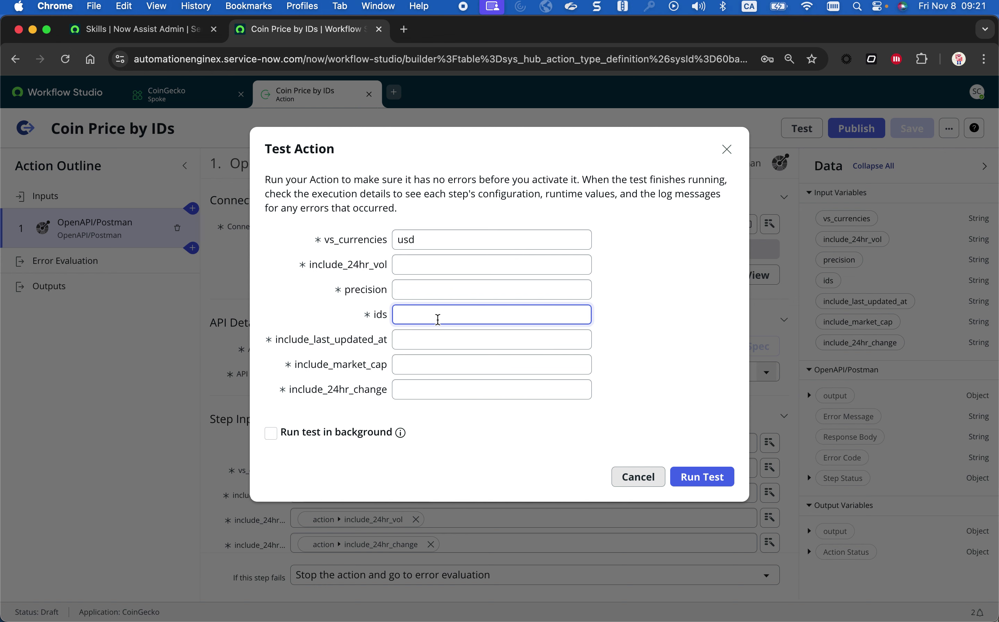
text(ducker)
click(439, 294)
text(full)
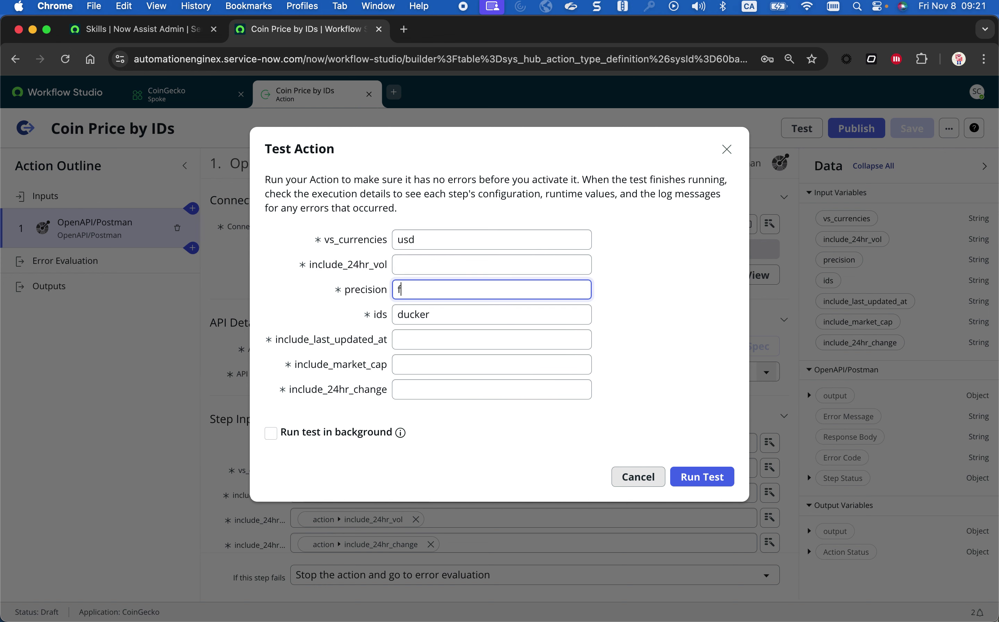
Set include_last_updated_at, include_market_cap, include_24hr_change and include_24hr_vol to true
click(477, 338)
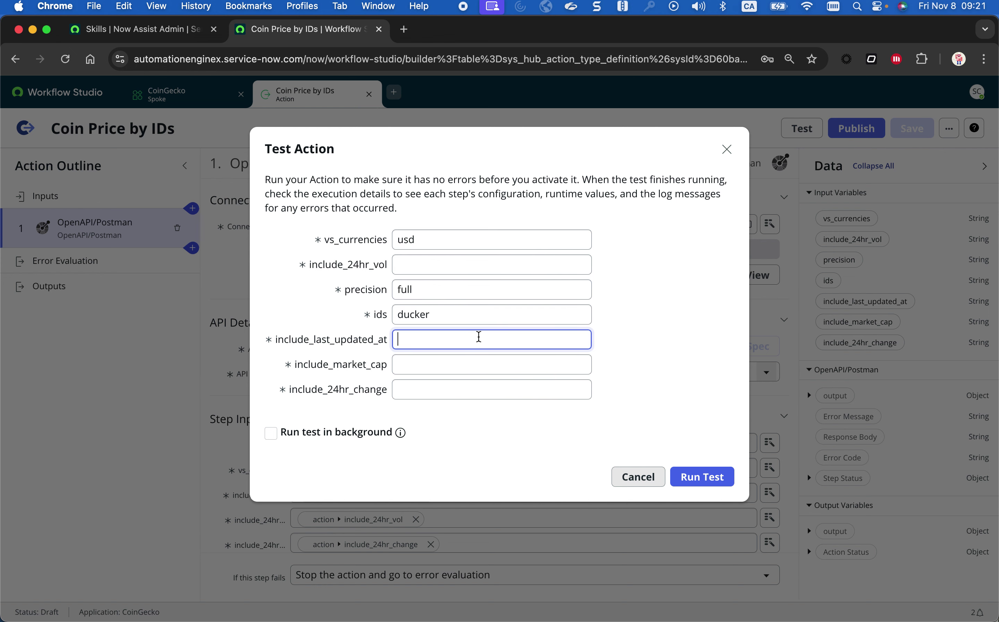
text(t)
key(BackSpace)
key(BackSpace)
text(true)
key(Tab)
text(true)
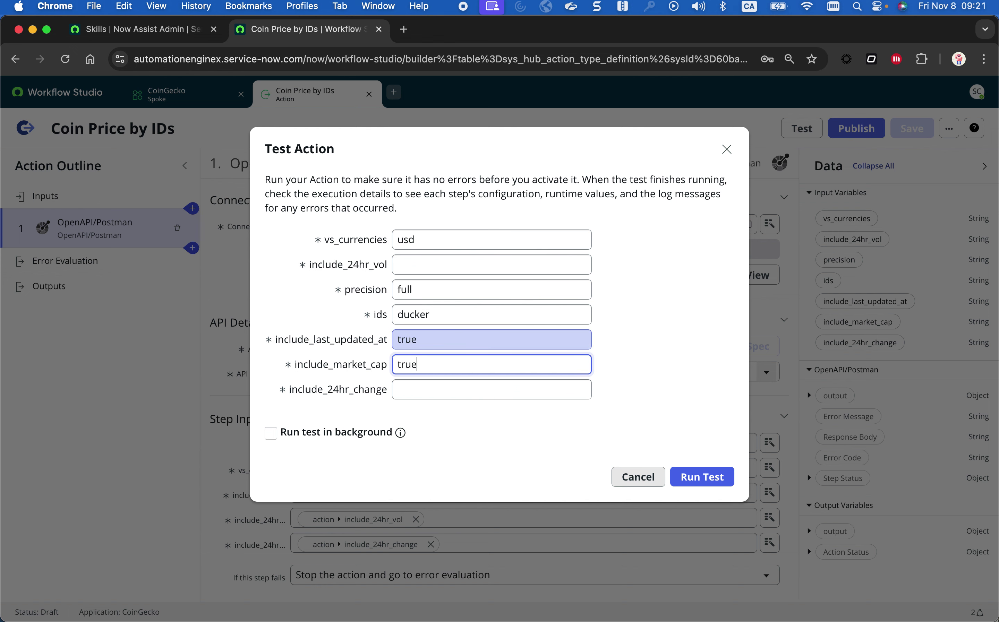
key(Tab)
text(true)
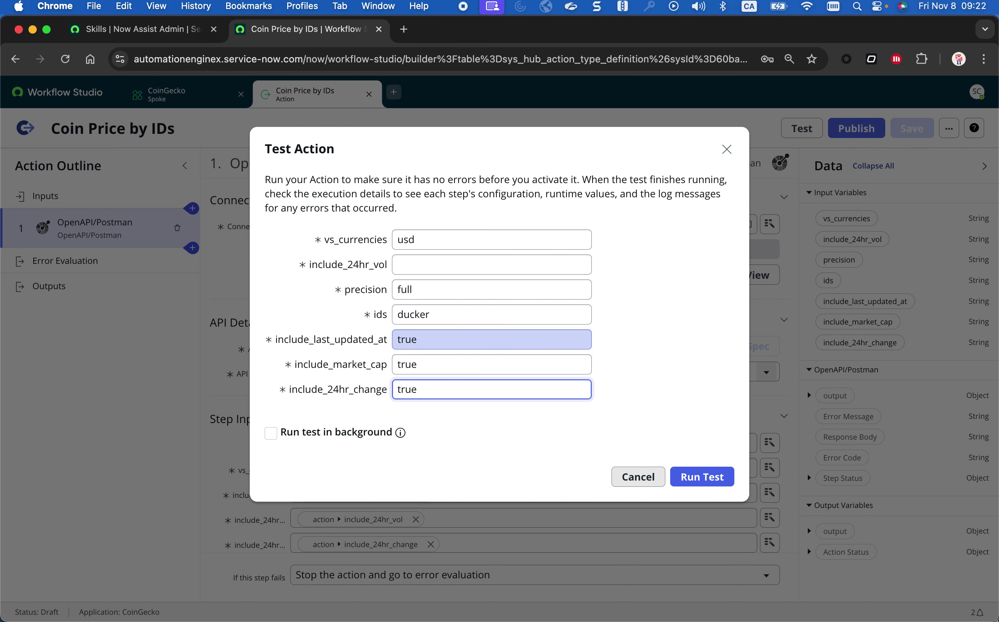
click(457, 256)
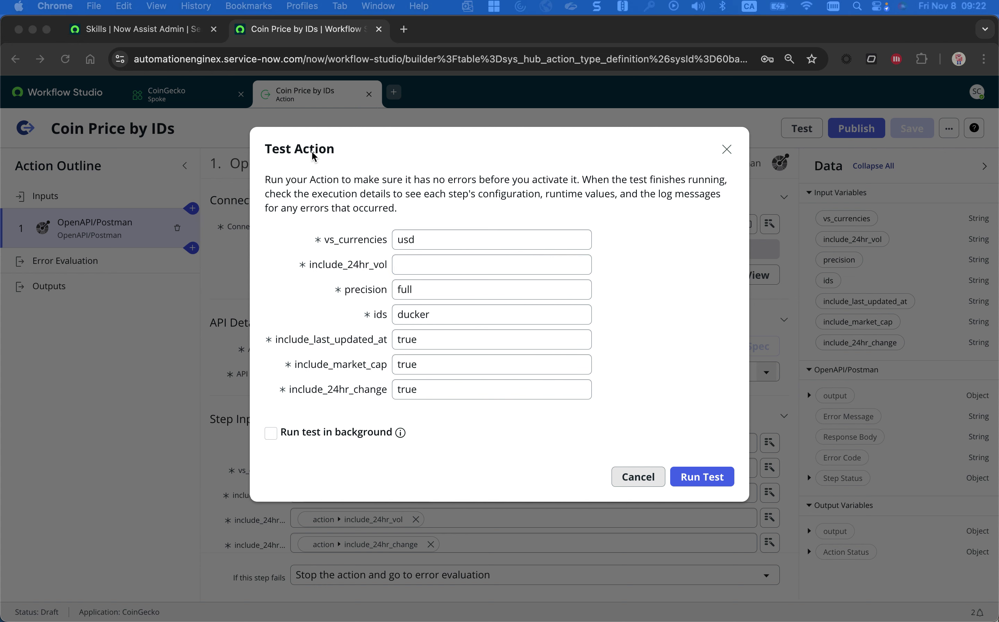
click(419, 273)
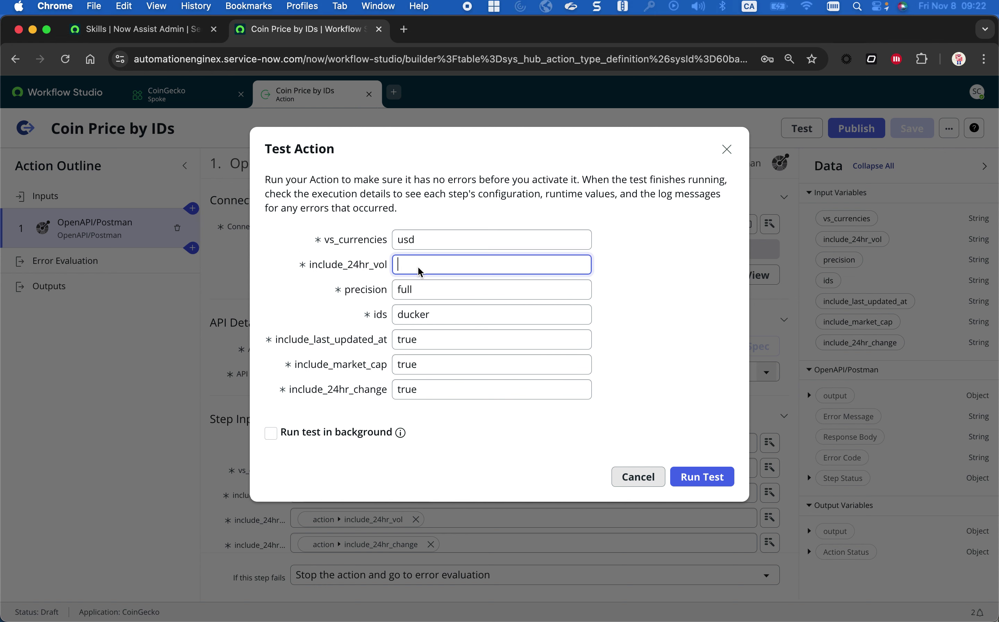
text(true)
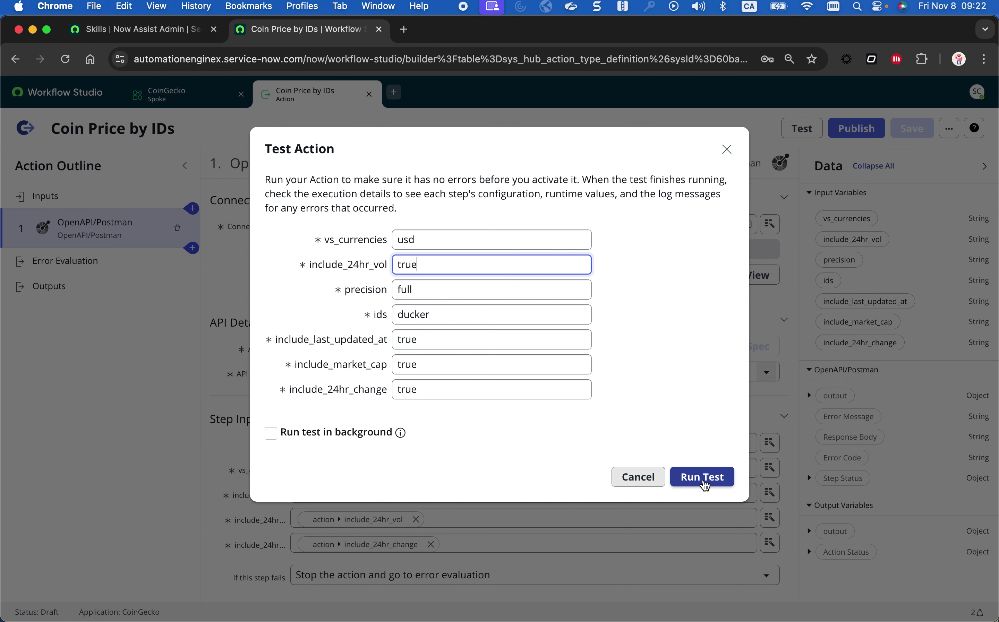
Run the test and review its Step Output Data: status 200, ducker USD price 1.642e-06
click(705, 485)
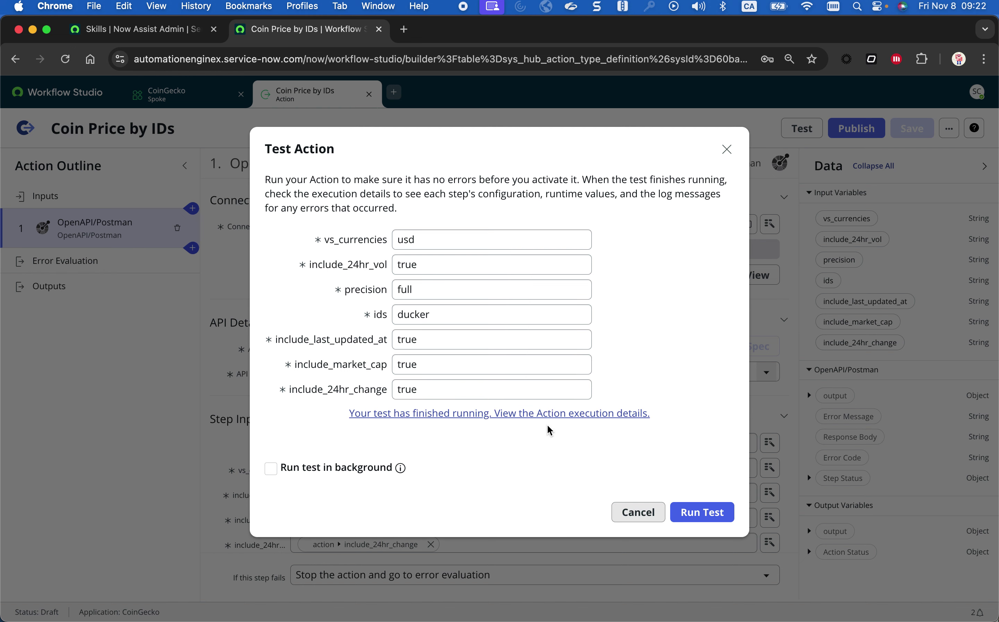
click(551, 444)
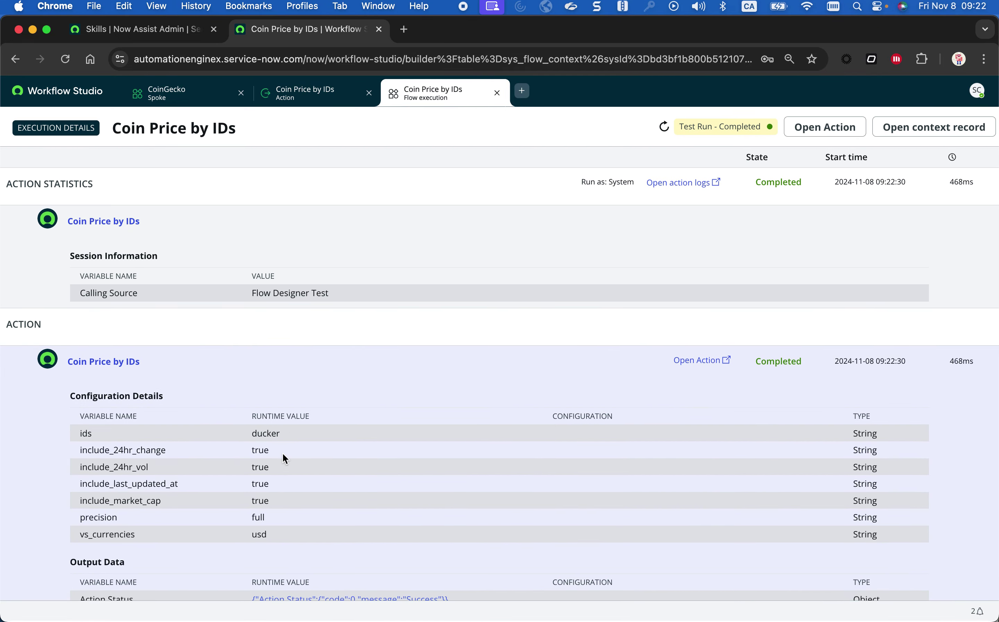
scroll(283, 454, down, 2)
scroll(283, 454, down, 3)
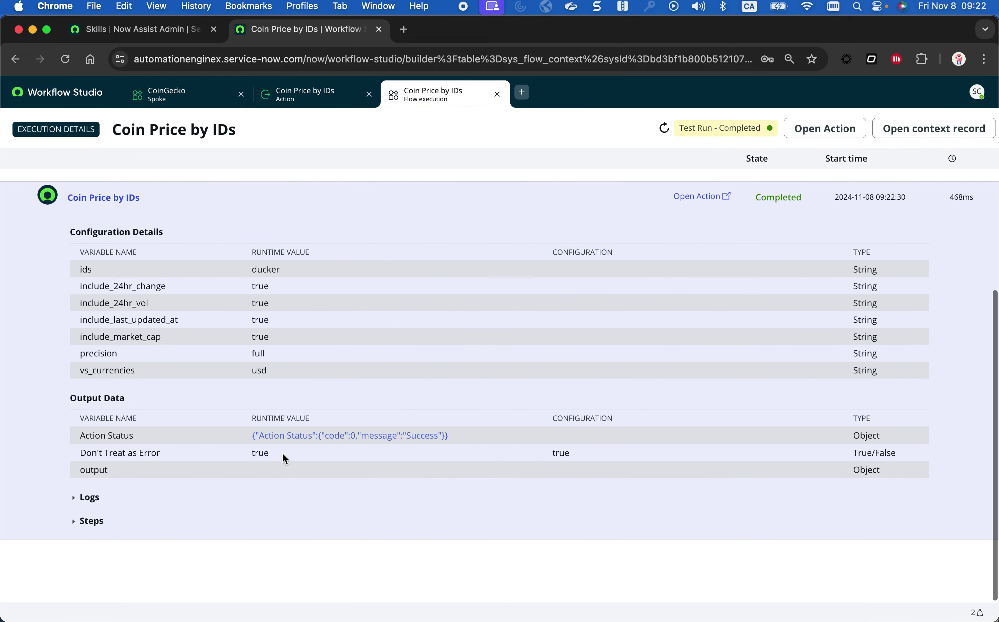
click(104, 521)
scroll(346, 415, down, 5)
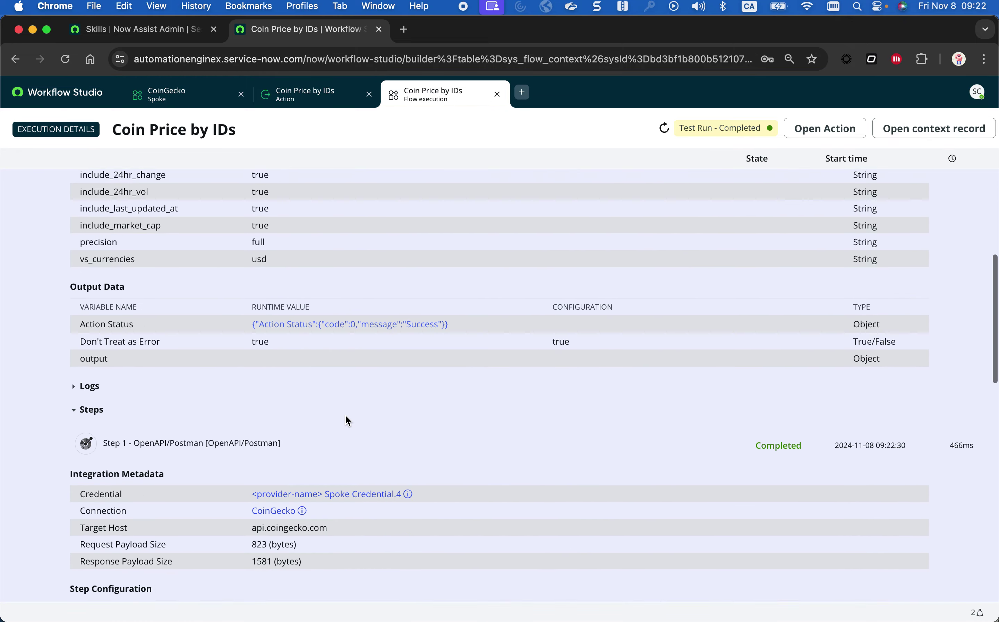
scroll(347, 420, down, 15)
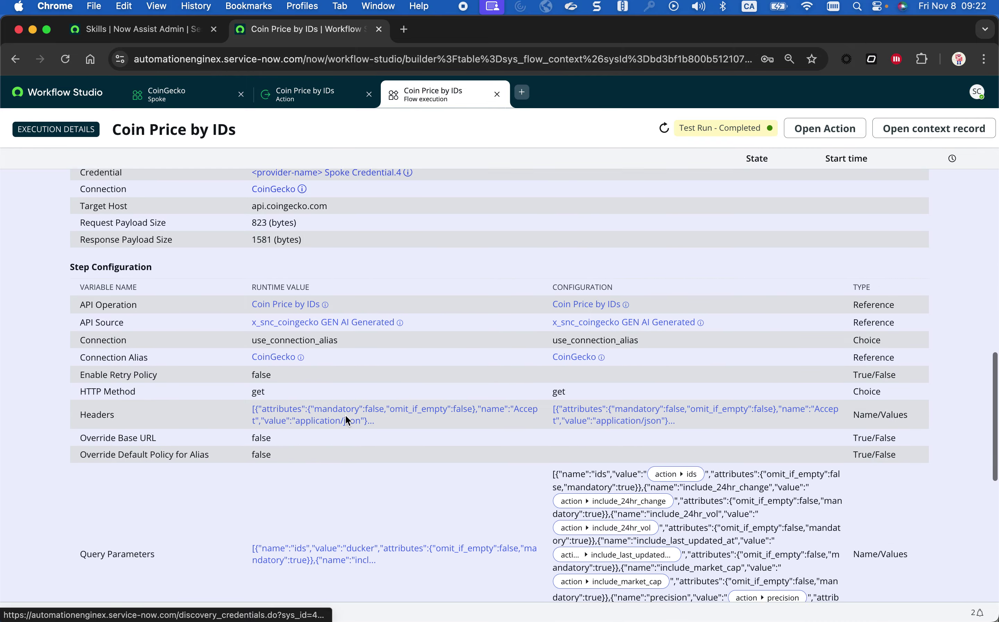
scroll(345, 416, down, 4)
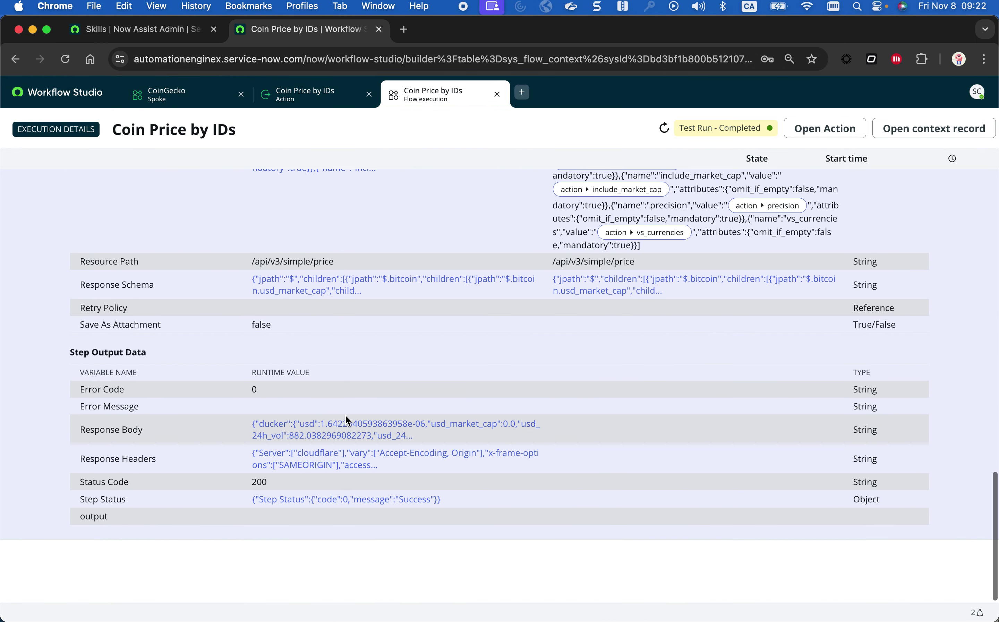
click(292, 436)
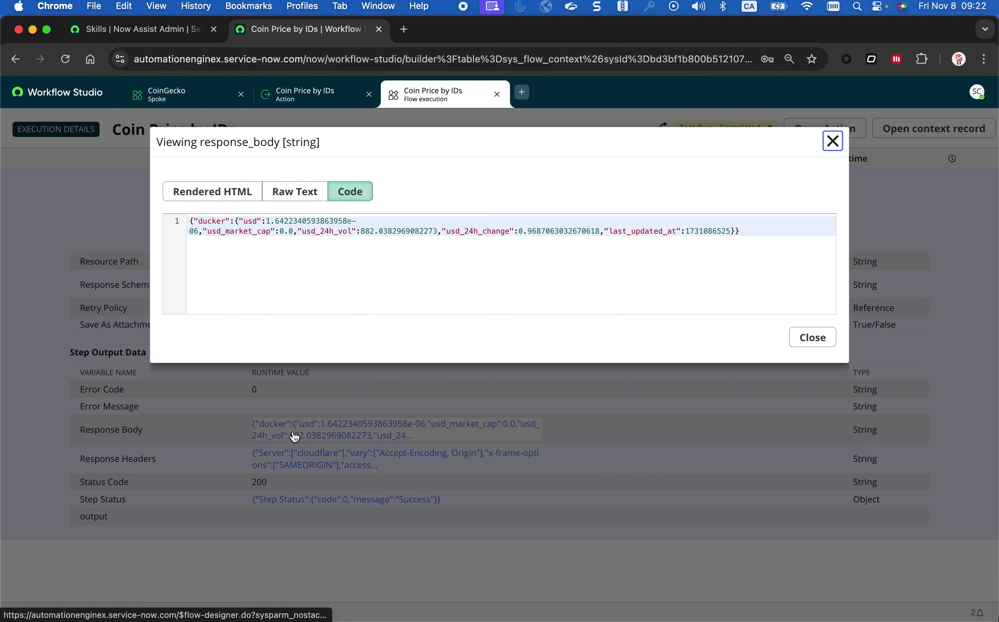
drag(212, 230, 676, 236)
click(676, 235)
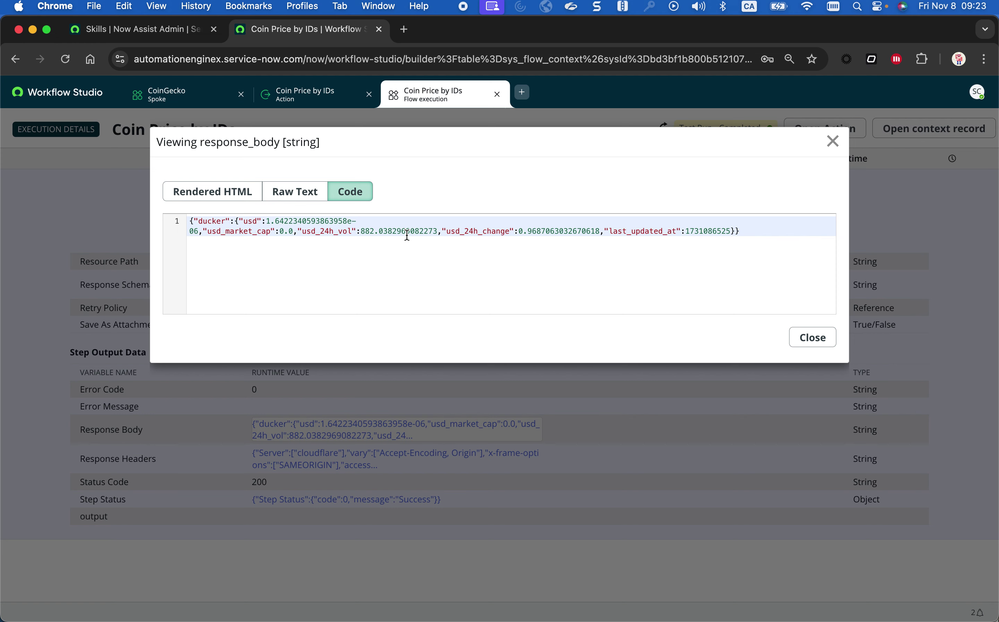
click(833, 142)
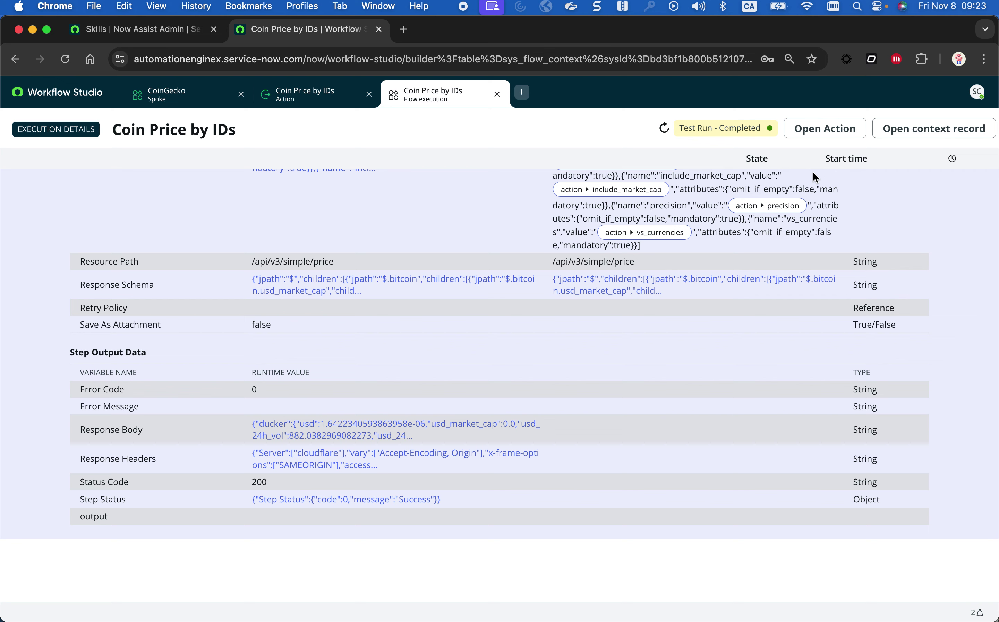
scroll(640, 350, up, 10)
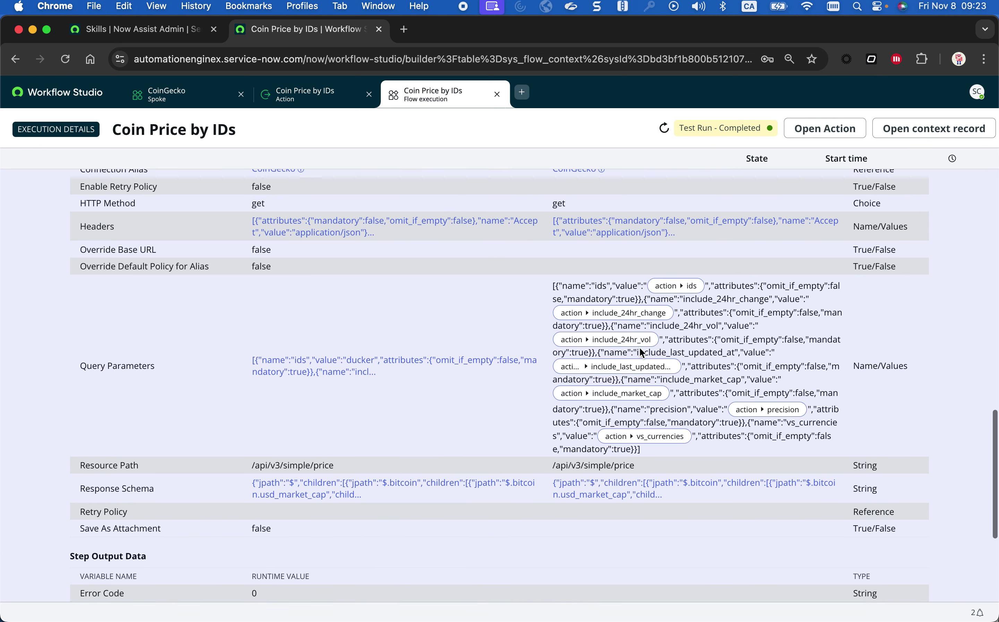
scroll(640, 348, up, 2)
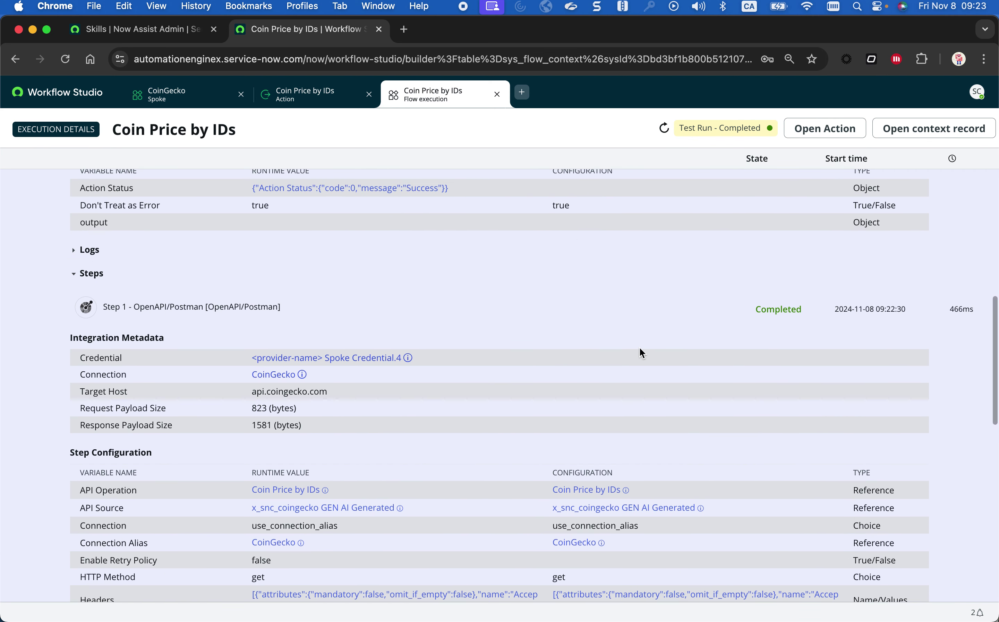